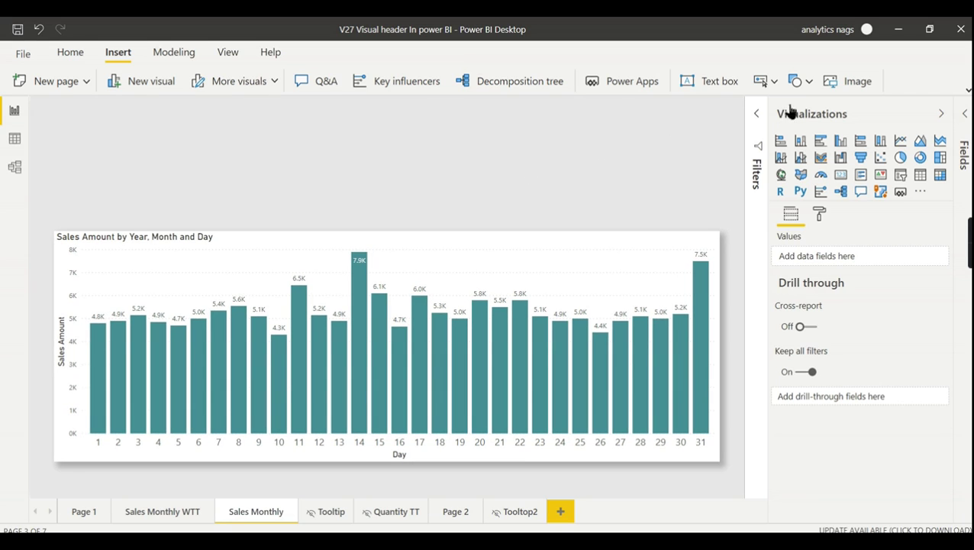
# Open the Sales Monthly WTT page and examine the header icons of its column chart and date slicer.
pyautogui.click(938, 113)
pyautogui.click(176, 511)
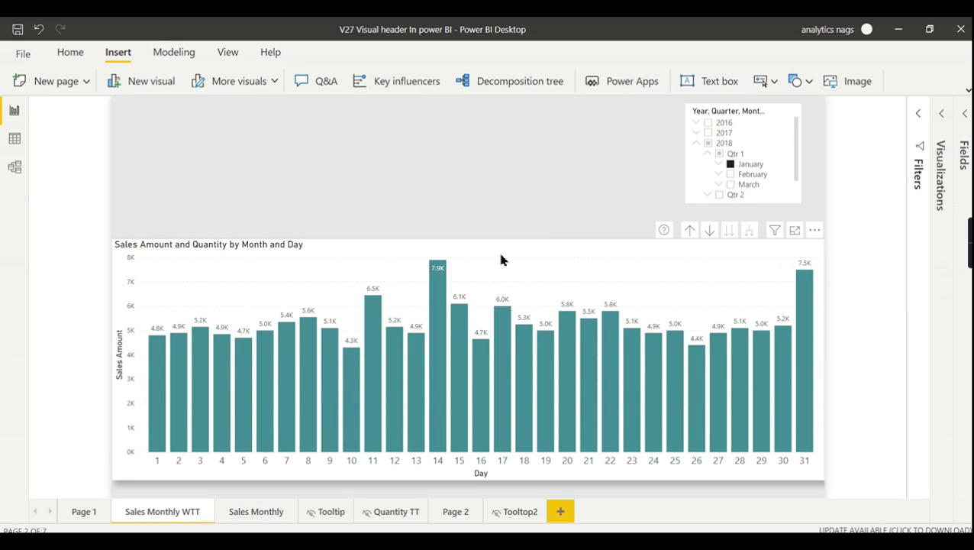
pyautogui.click(514, 260)
pyautogui.click(754, 107)
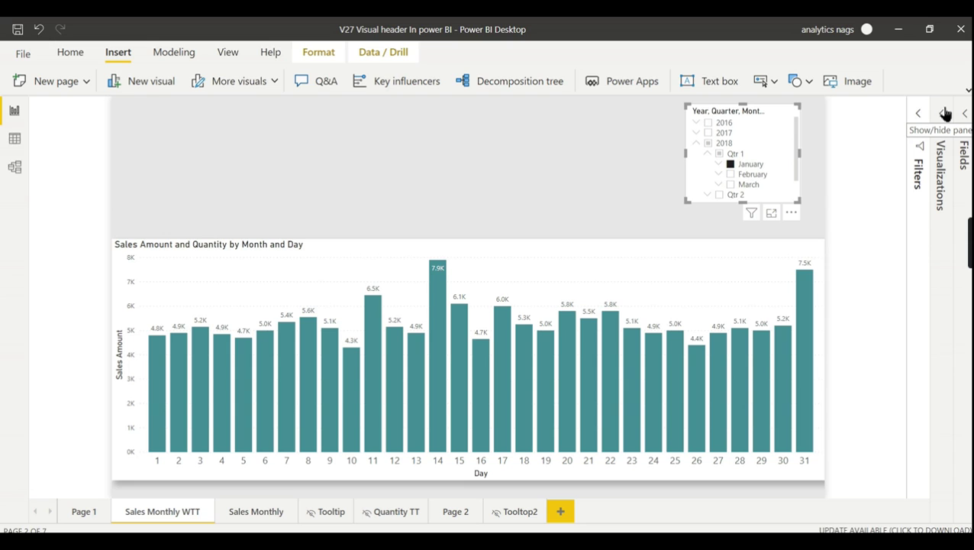
pyautogui.moveTo(681, 258)
pyautogui.click(753, 250)
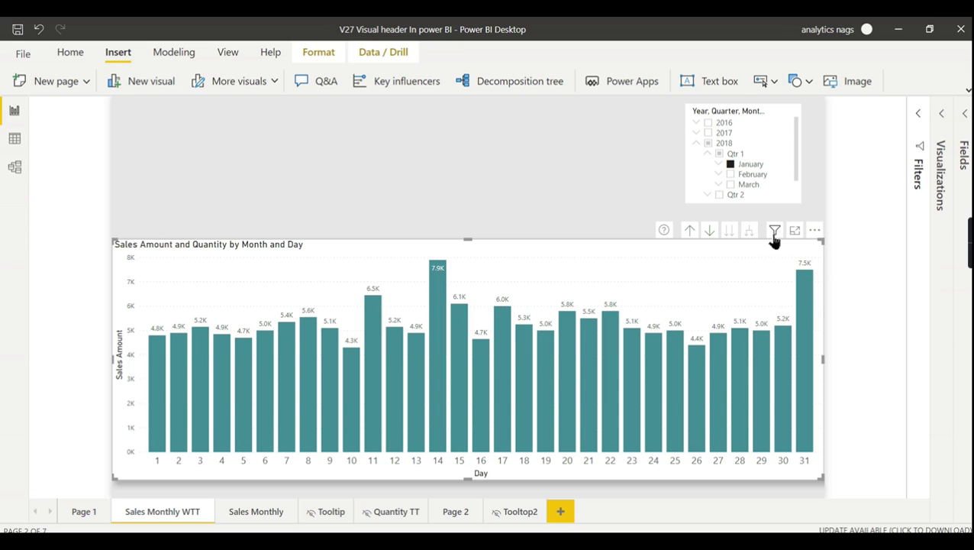
pyautogui.moveTo(777, 237)
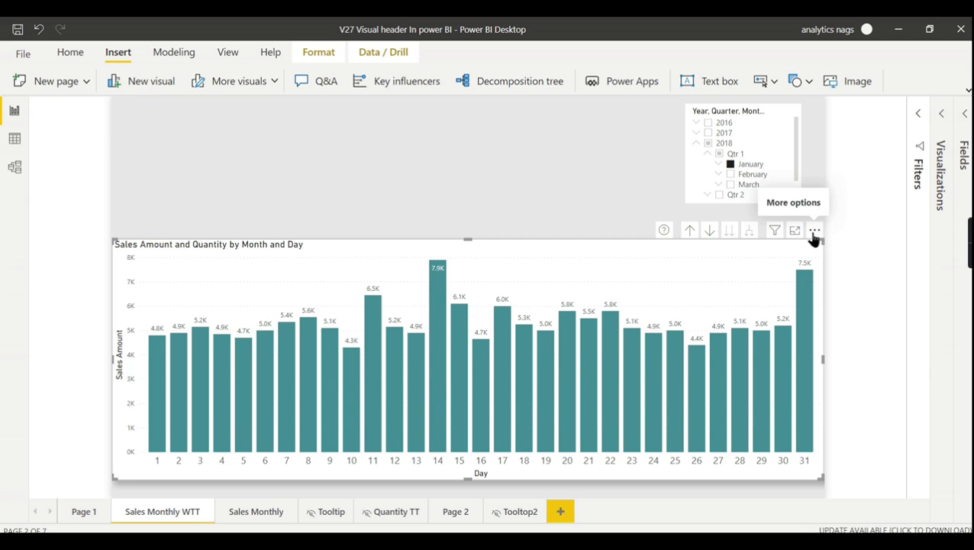
# Show the formatting settings of the Sales Monthly WTT chart and locate its Visual header option.
pyautogui.click(943, 116)
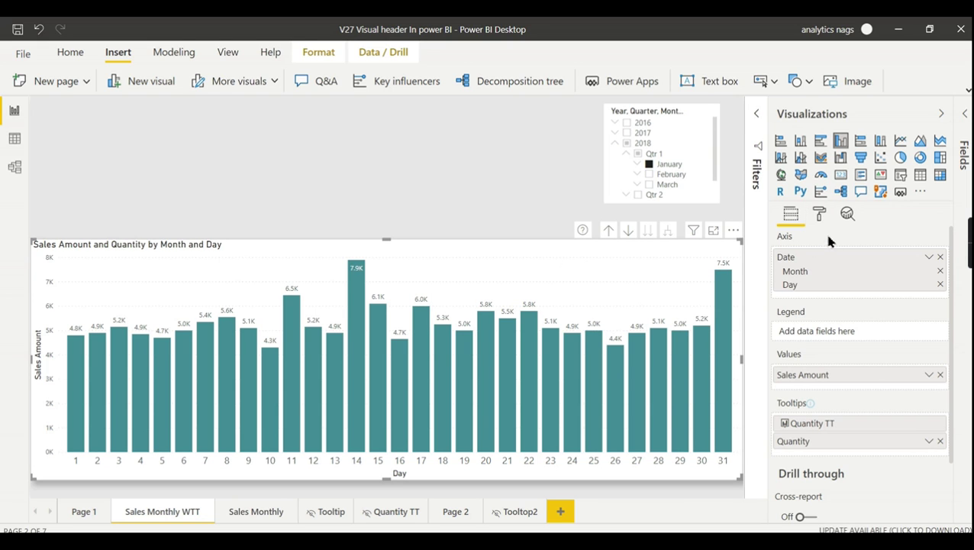
pyautogui.click(819, 217)
pyautogui.scroll(-2, 862, 359)
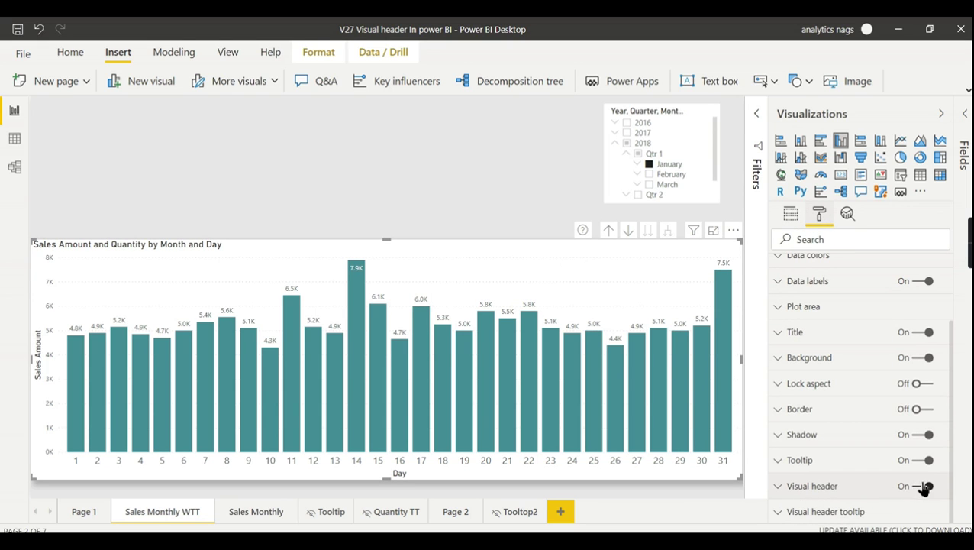
# Examine all the icon options in the Visual header settings of the Sales Monthly page's column chart.
pyautogui.click(256, 514)
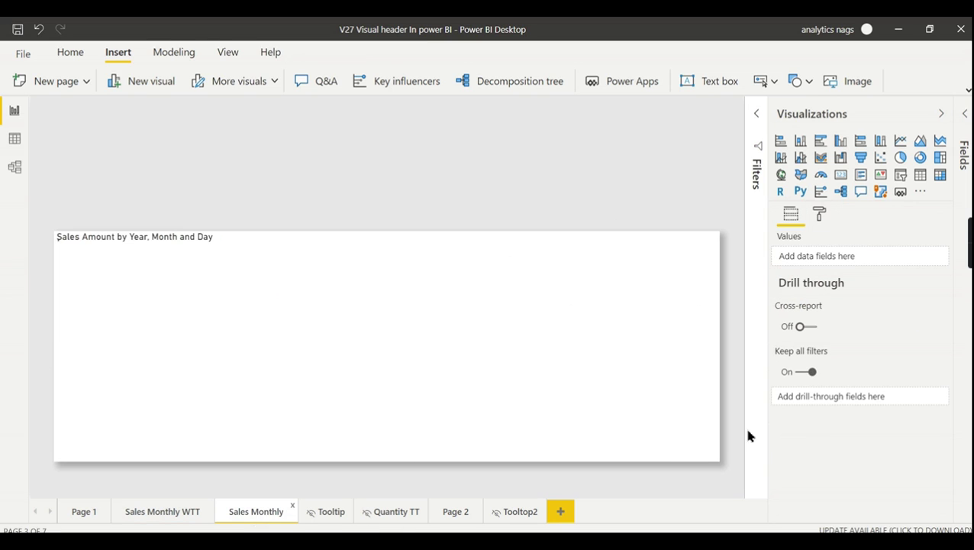
pyautogui.click(673, 235)
pyautogui.click(819, 214)
pyautogui.scroll(-3, 913, 362)
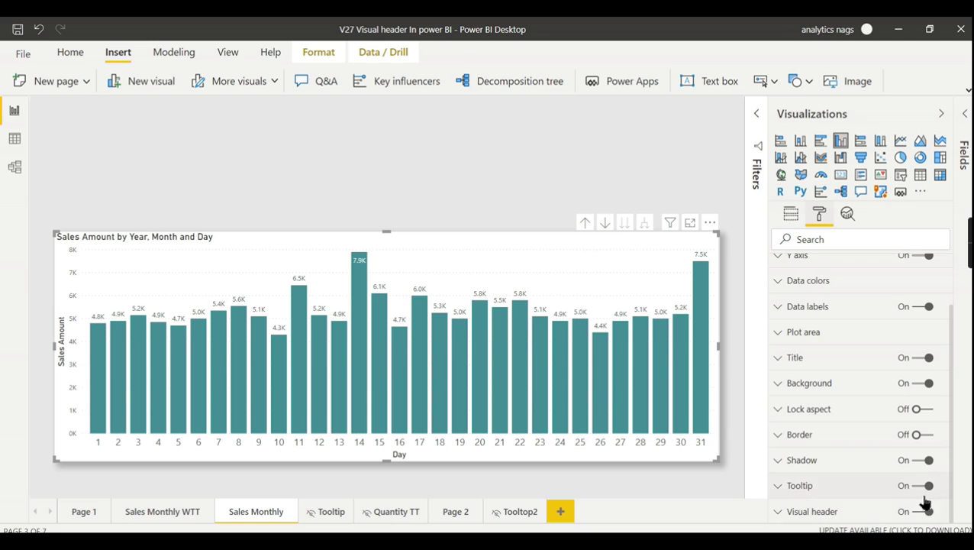
pyautogui.click(780, 511)
pyautogui.scroll(-4, 856, 392)
pyautogui.scroll(2, 882, 357)
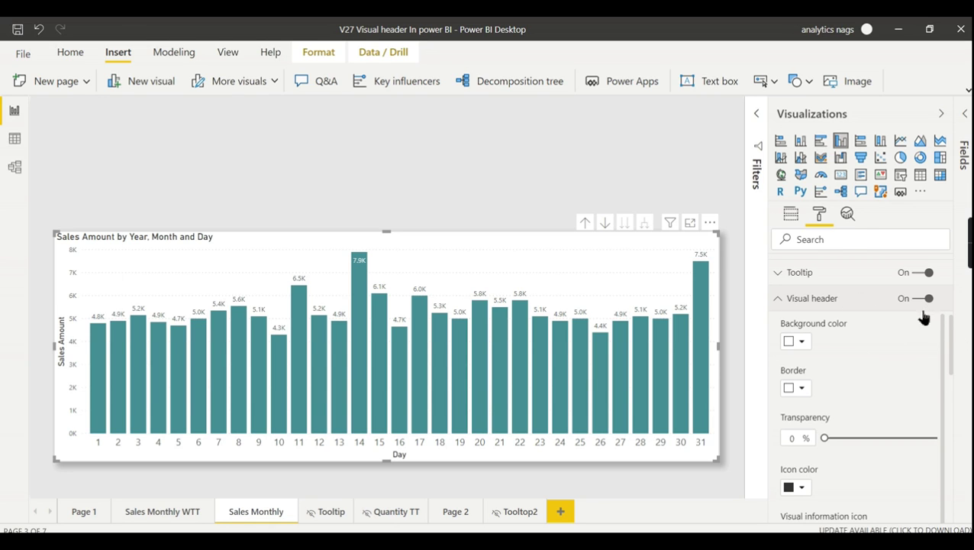
pyautogui.scroll(-1, 908, 321)
pyautogui.scroll(-3, 863, 343)
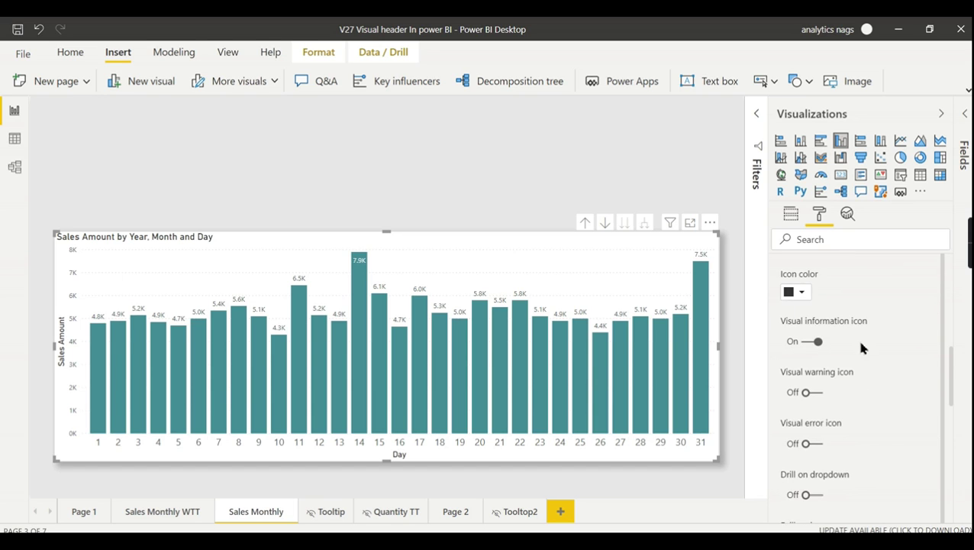
pyautogui.scroll(-1, 844, 412)
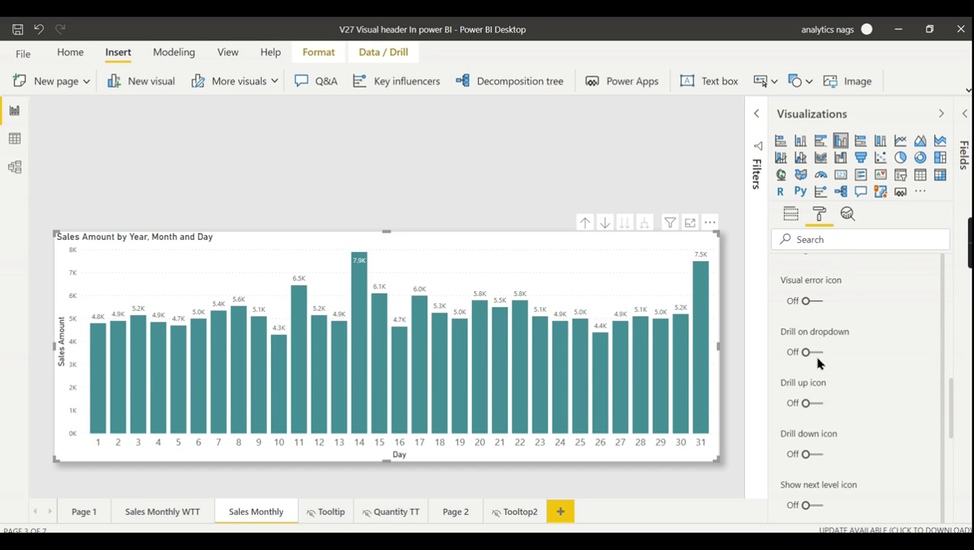
pyautogui.scroll(-2, 856, 345)
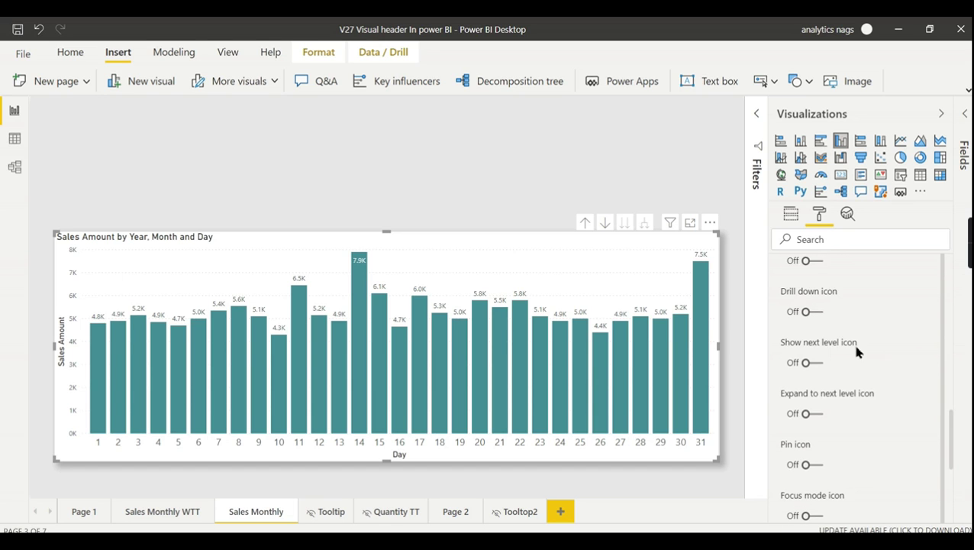
pyautogui.scroll(-1, 847, 367)
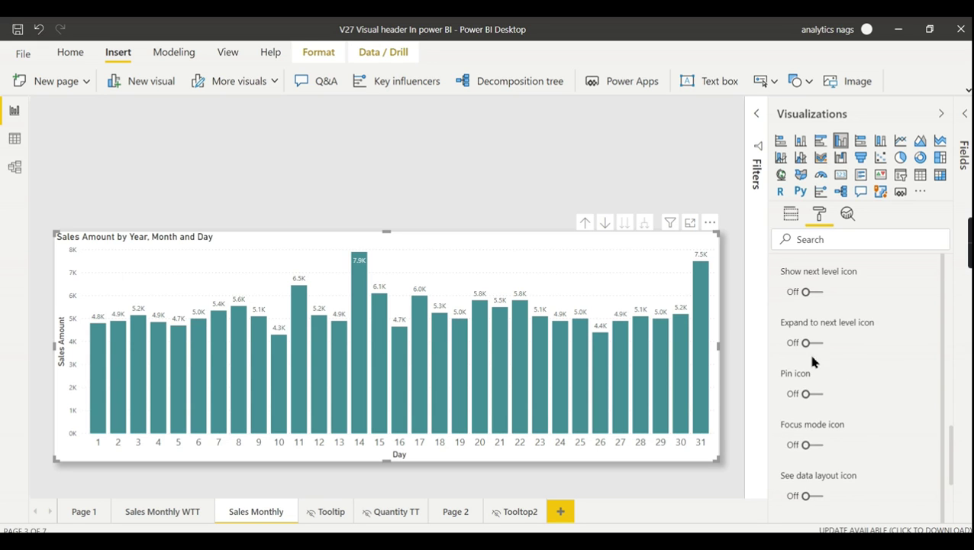
pyautogui.scroll(-3, 855, 353)
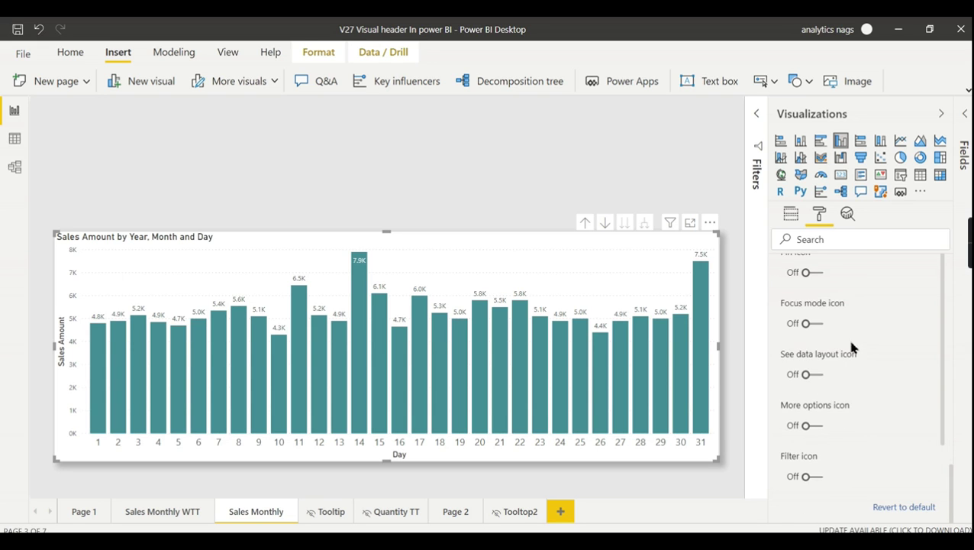
# Try toggling the Focus mode icon in the Sales Monthly chart's visual header settings.
pyautogui.scroll(1, 809, 312)
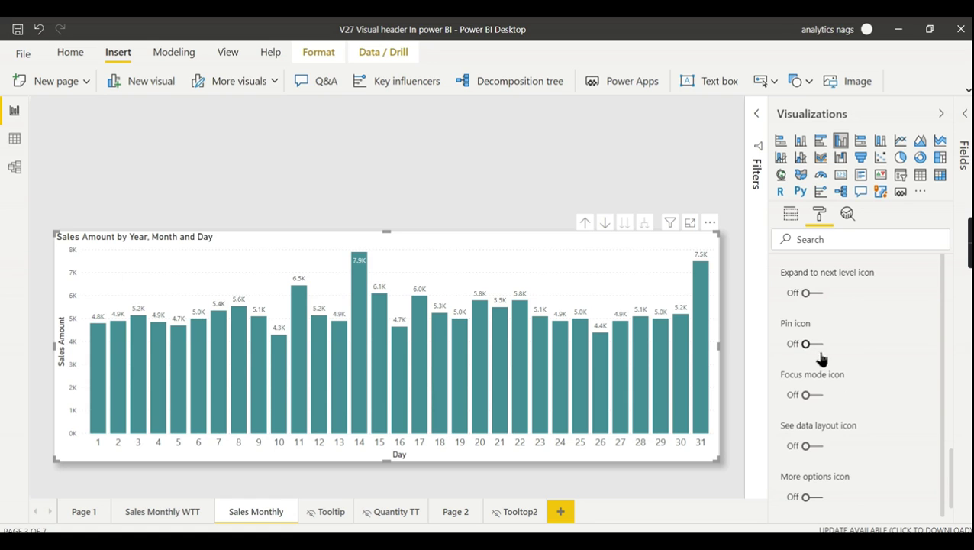
pyautogui.click(811, 395)
pyautogui.click(811, 395)
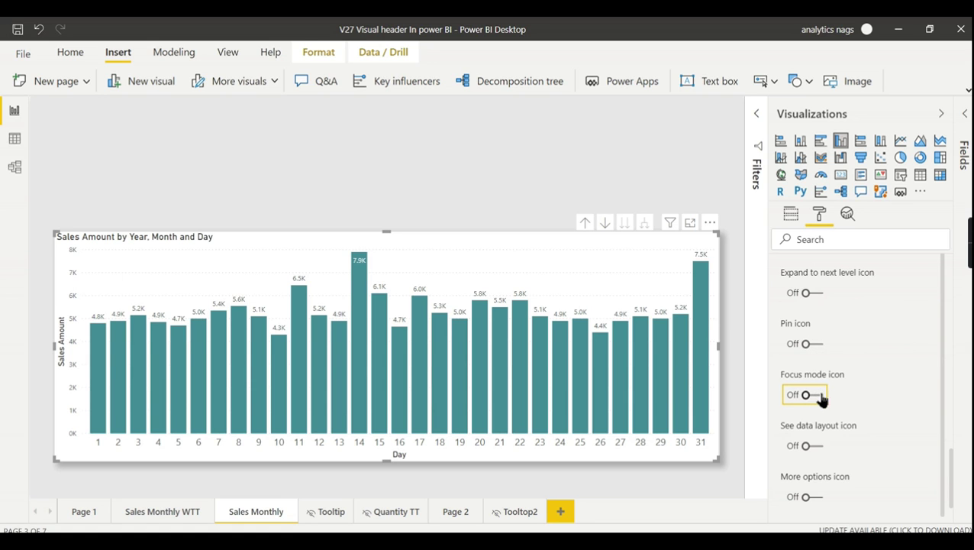
# View the Sales Monthly chart in focus mode, return to the report, and check the chart's More options commands.
pyautogui.click(690, 223)
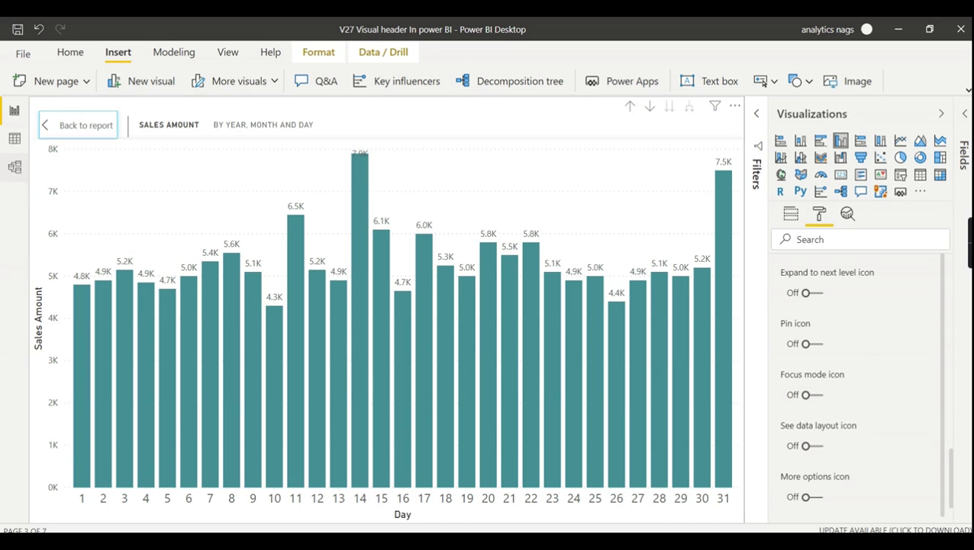
pyautogui.click(58, 130)
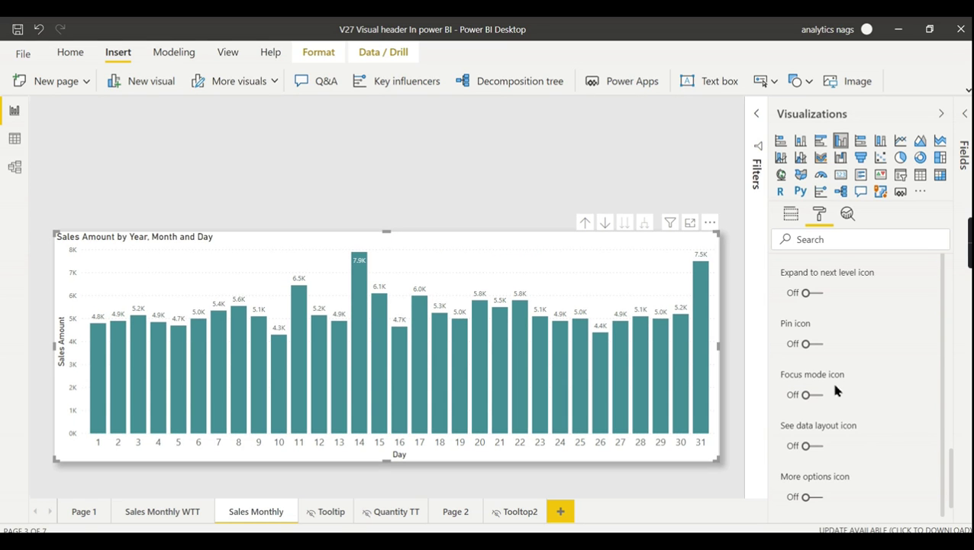
pyautogui.click(711, 223)
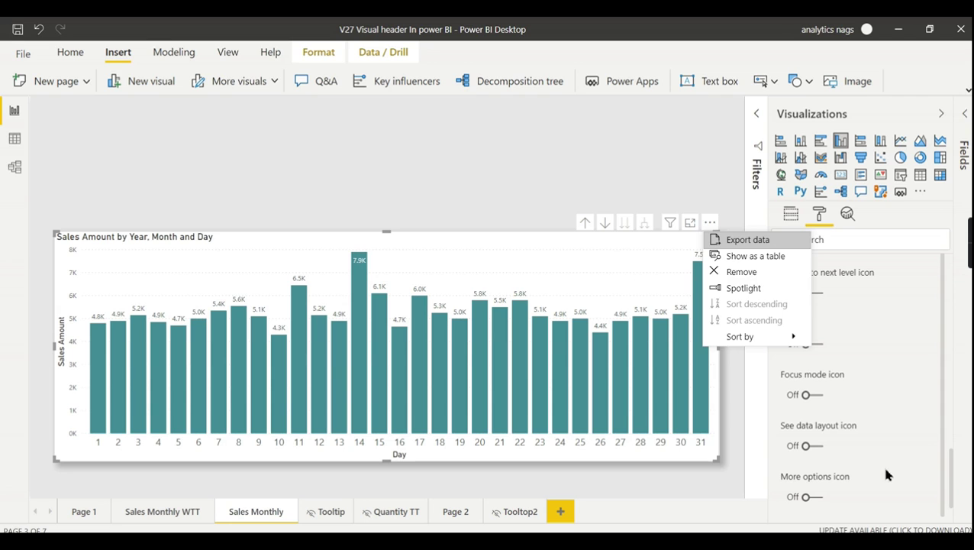
pyautogui.click(874, 447)
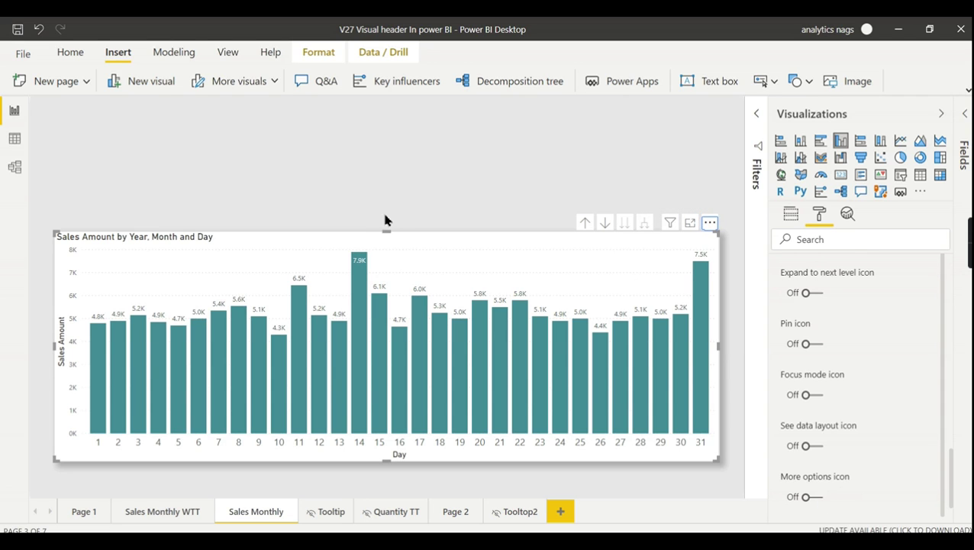
# Reselect the Sales Monthly chart and review its visual header icon settings through to the Visual header tooltip icon.
pyautogui.click(428, 200)
pyautogui.click(498, 243)
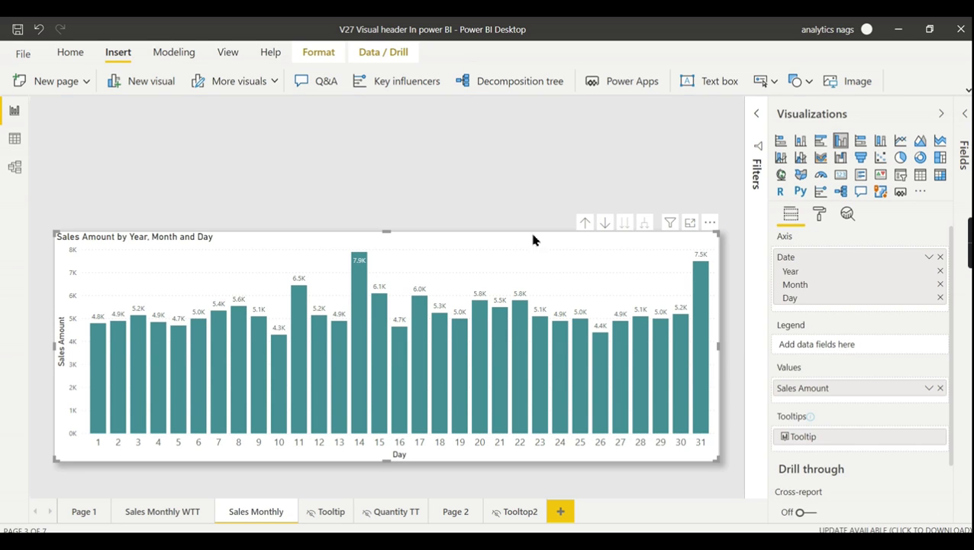
pyautogui.scroll(-1, 870, 346)
pyautogui.scroll(1, 843, 331)
pyautogui.scroll(-1, 840, 462)
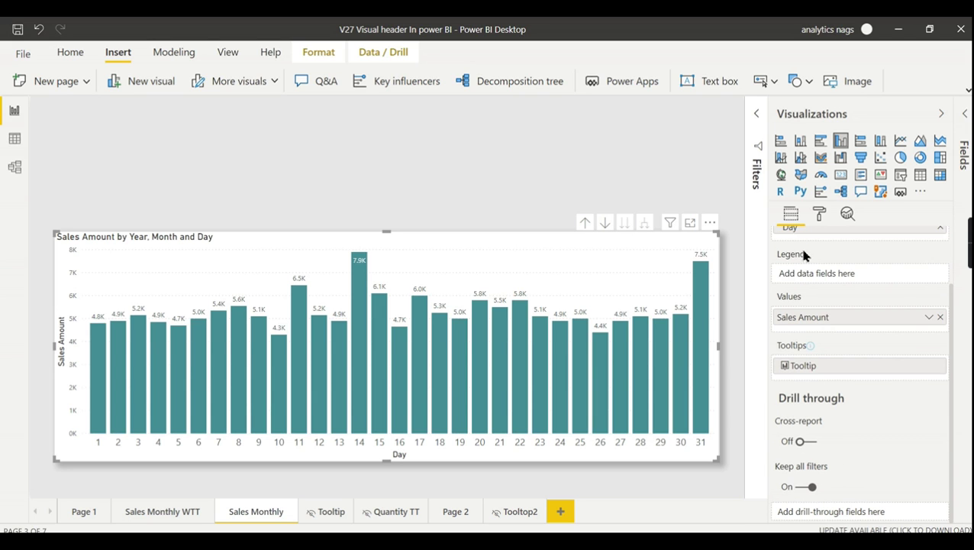
pyautogui.scroll(1, 811, 275)
pyautogui.click(819, 214)
pyautogui.scroll(-1, 851, 420)
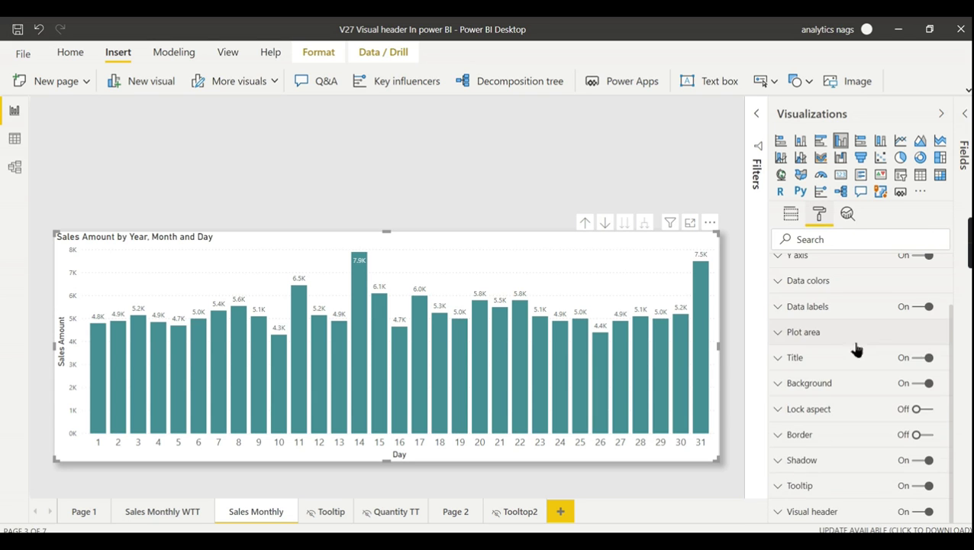
pyautogui.click(833, 513)
pyautogui.scroll(-3, 870, 382)
pyautogui.scroll(1, 863, 375)
pyautogui.scroll(-2, 841, 445)
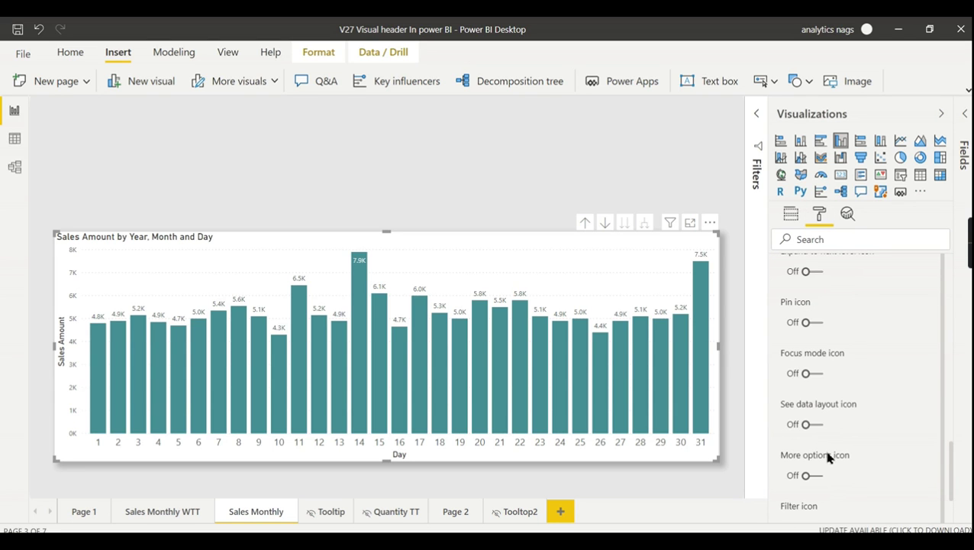
pyautogui.scroll(-1, 834, 445)
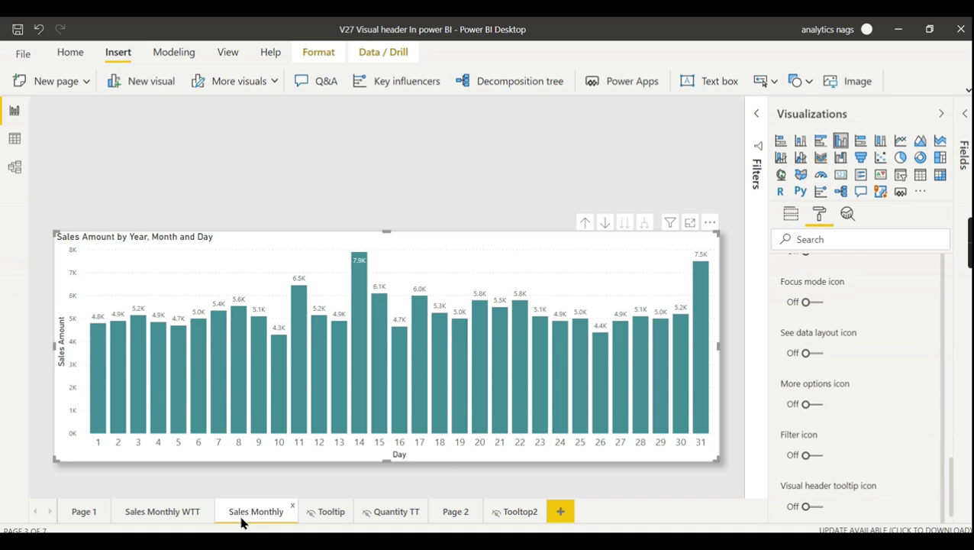
# Turn on the Focus mode icon in the visual header settings of the Sales Monthly WTT page's column chart.
pyautogui.click(176, 514)
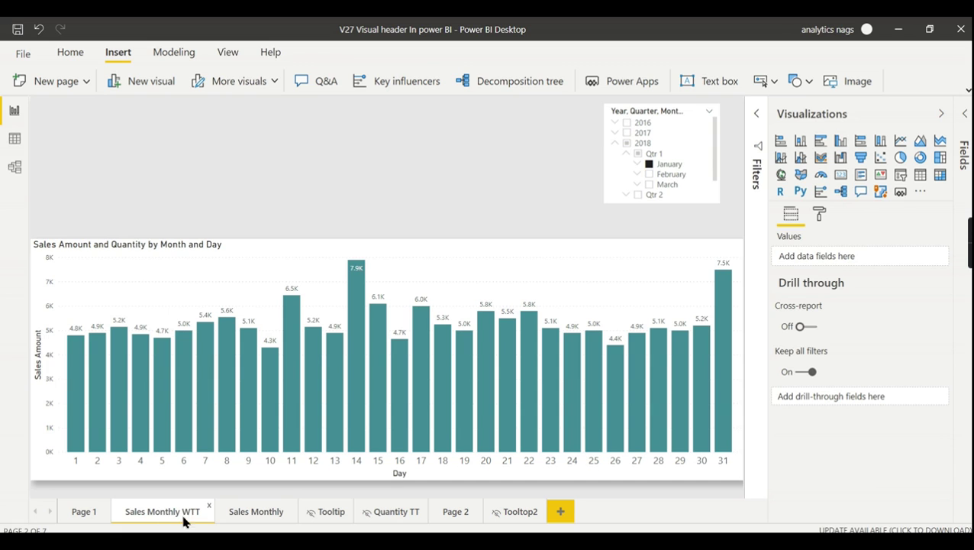
pyautogui.click(513, 254)
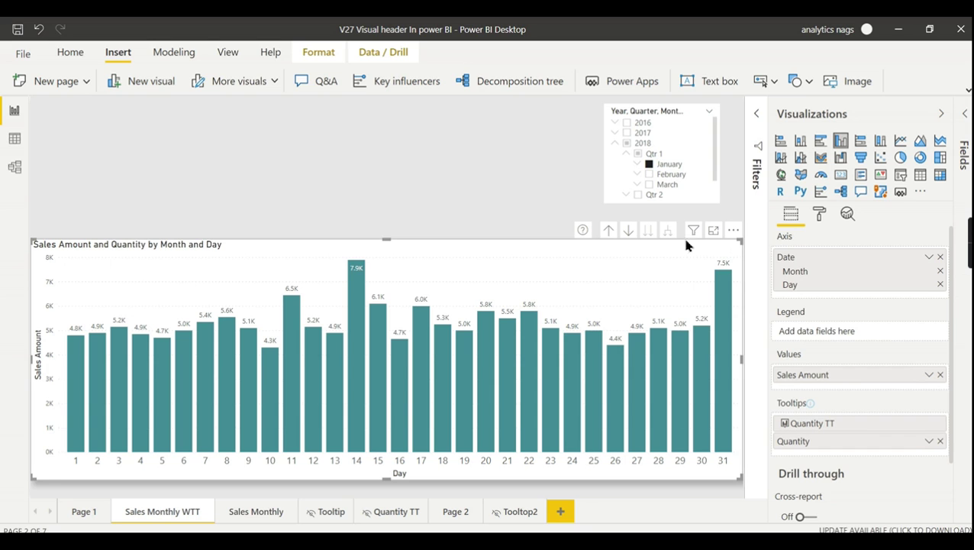
pyautogui.click(820, 215)
pyautogui.scroll(-3, 840, 435)
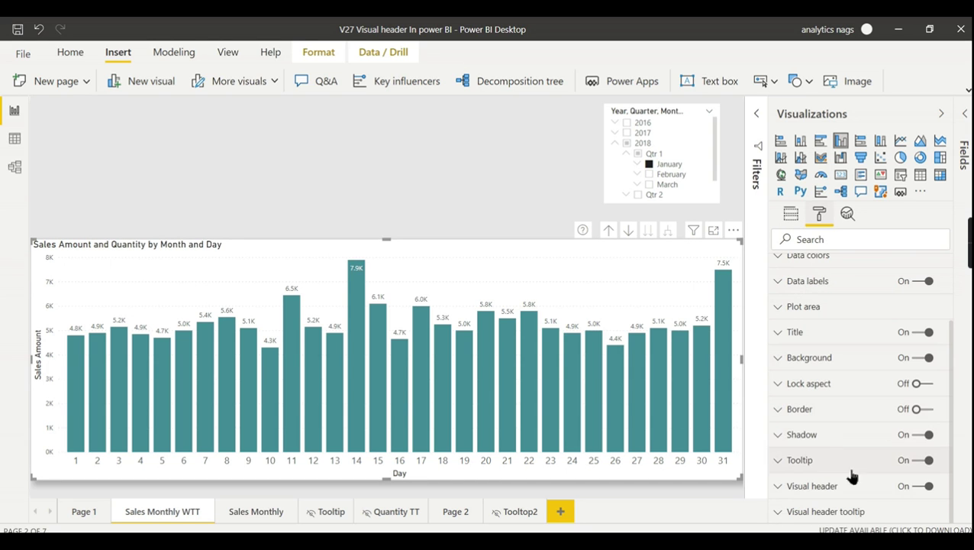
pyautogui.click(853, 488)
pyautogui.scroll(-6, 850, 437)
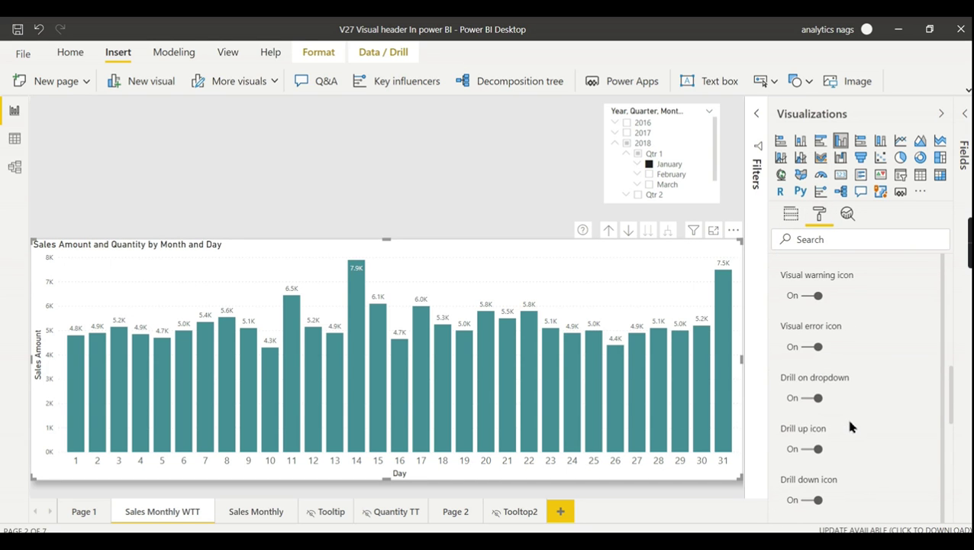
pyautogui.scroll(-5, 840, 428)
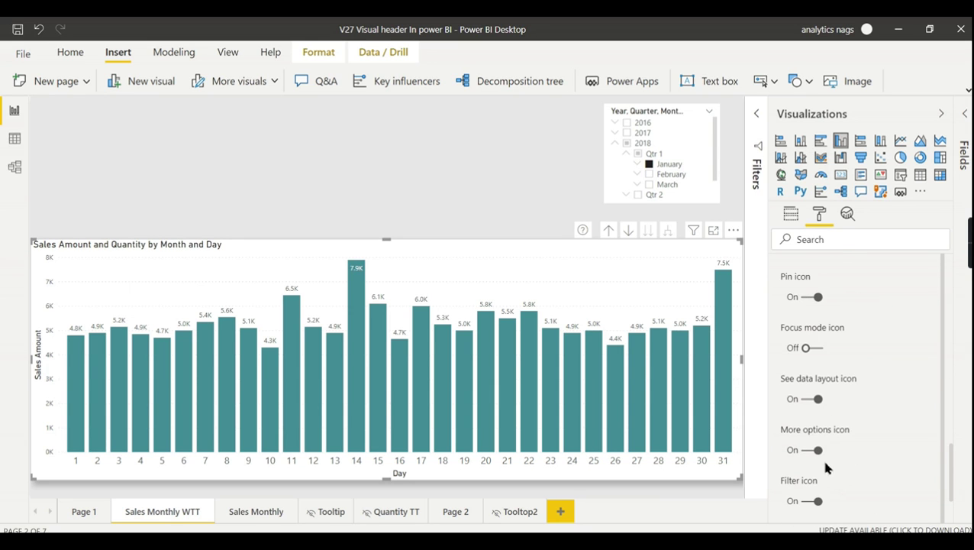
pyautogui.scroll(-2, 825, 454)
pyautogui.scroll(1, 814, 355)
pyautogui.click(815, 331)
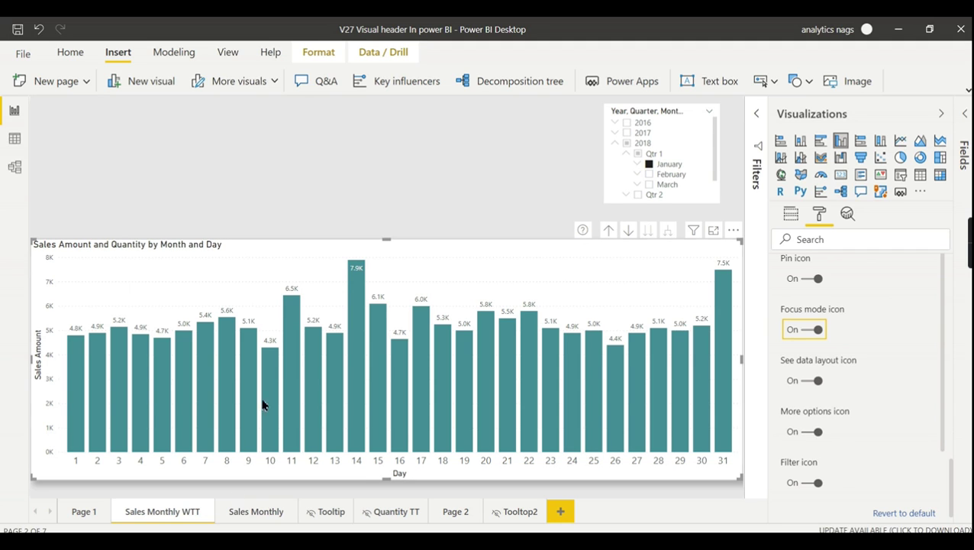
# Save the report changes and publish the report to My workspace, replacing the existing dataset.
pyautogui.click(432, 109)
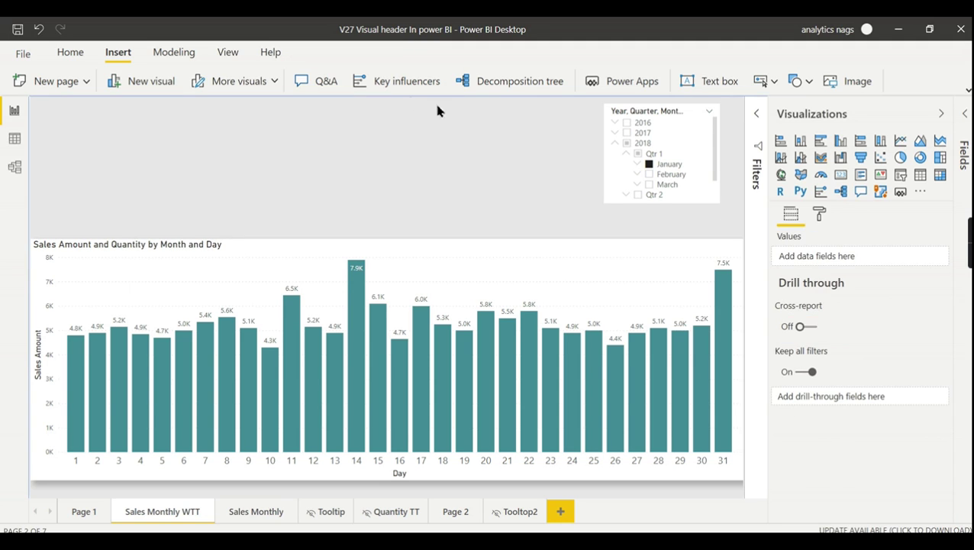
pyautogui.click(70, 52)
pyautogui.click(615, 265)
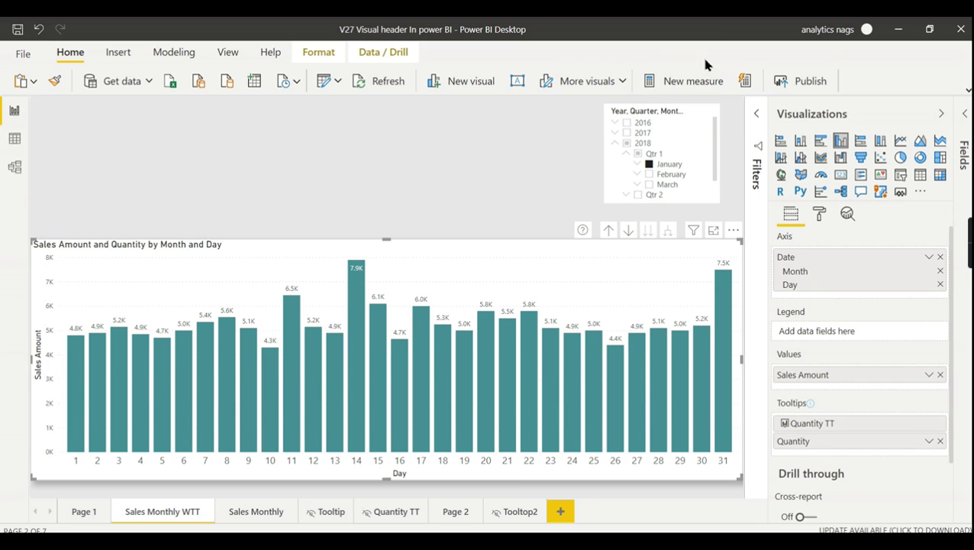
pyautogui.click(941, 113)
pyautogui.click(806, 86)
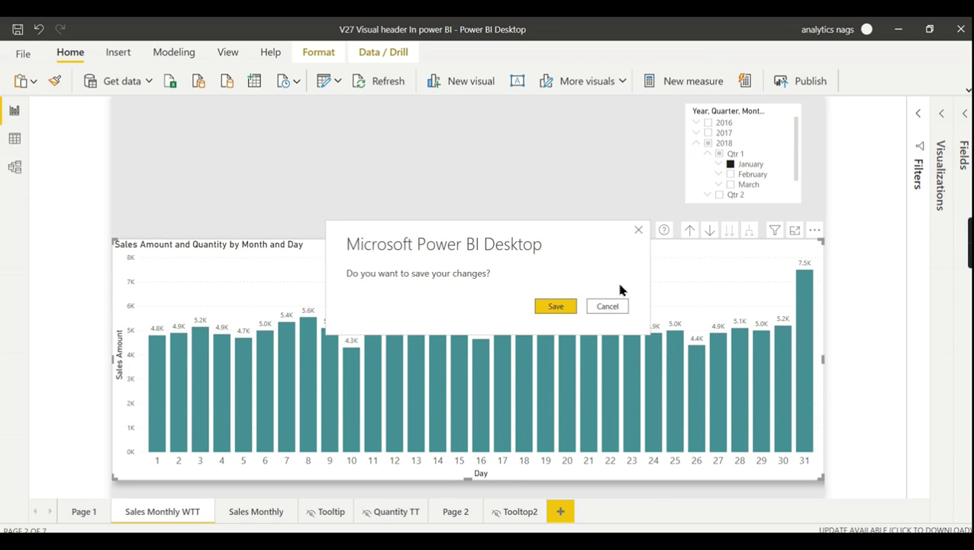
pyautogui.click(566, 307)
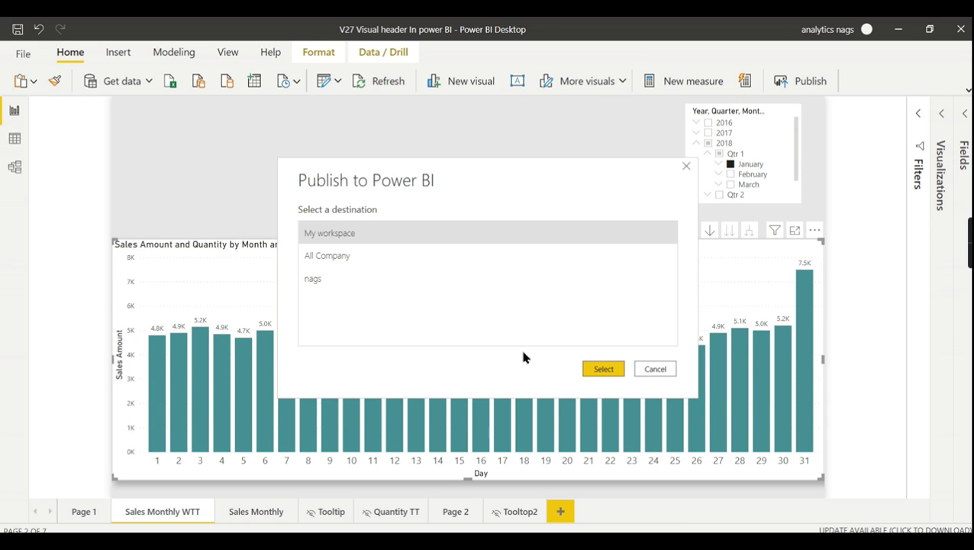
pyautogui.click(603, 369)
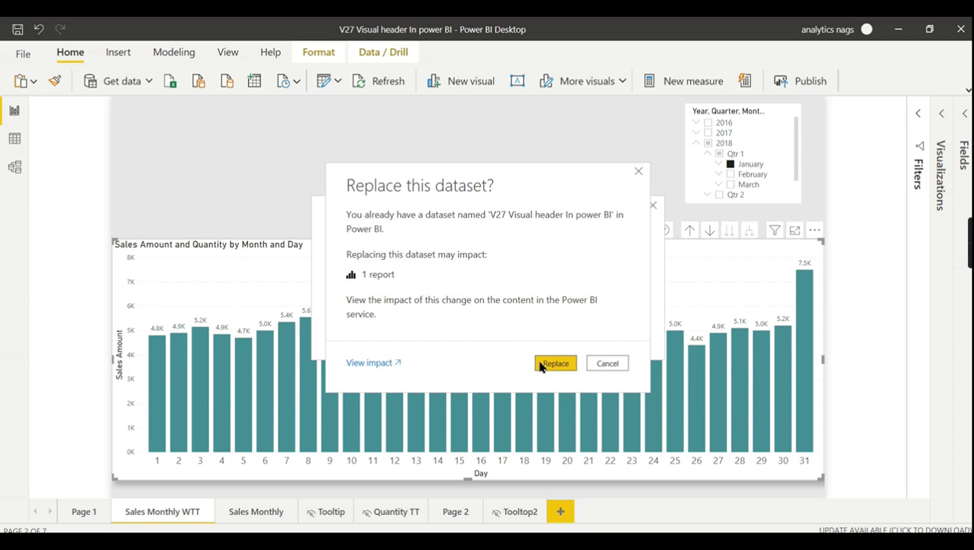
pyautogui.click(540, 363)
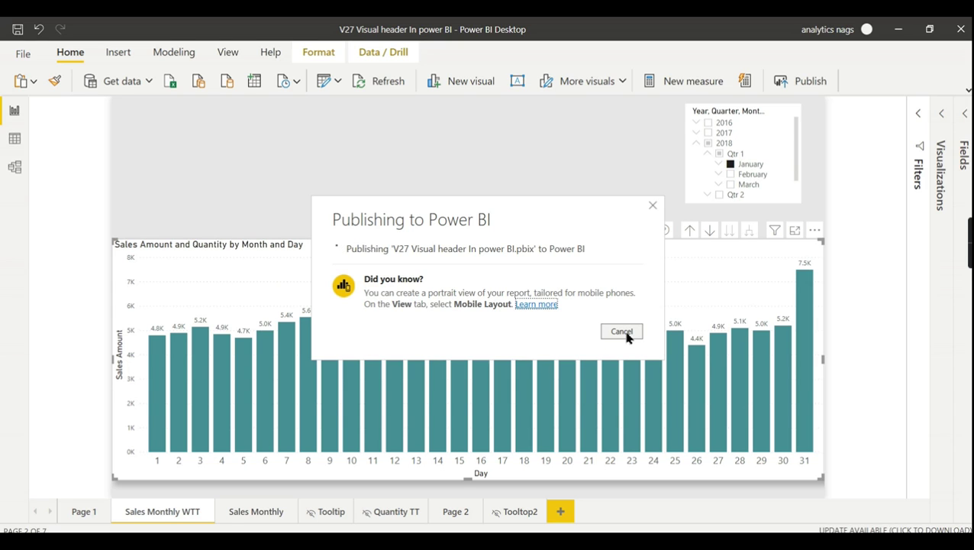
pyautogui.click(623, 374)
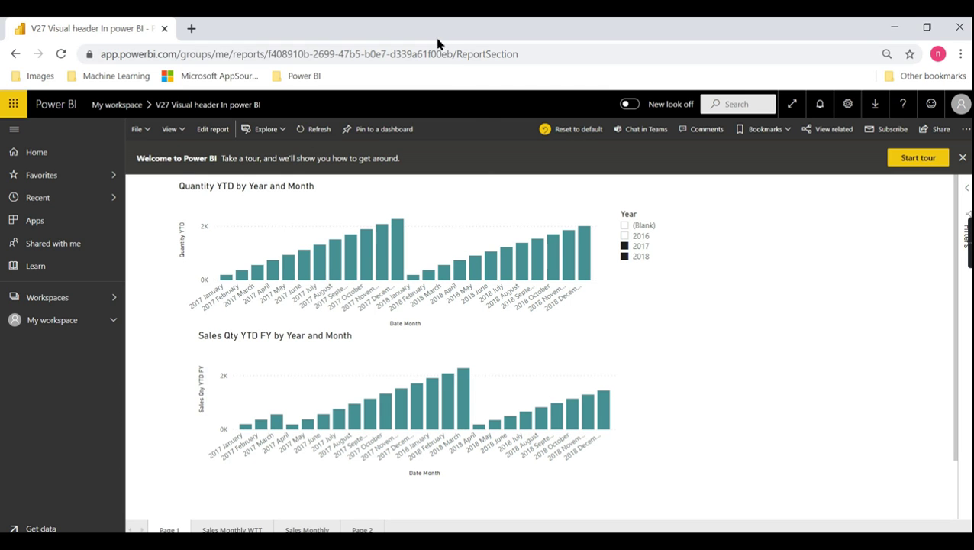
# In the Power BI service, reload the published report and view its Sales Monthly WTT and Sales Monthly pages.
pyautogui.click(446, 55)
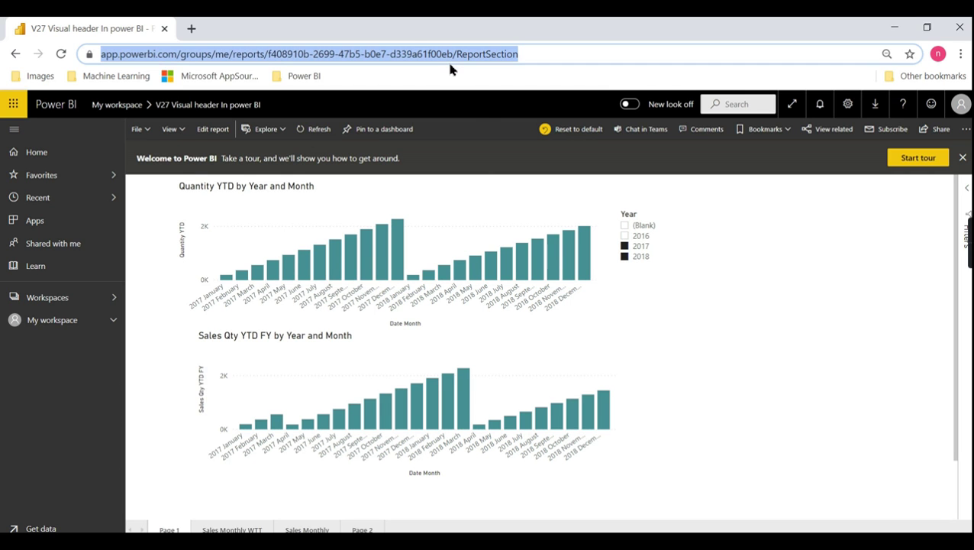
pyautogui.press('Return')
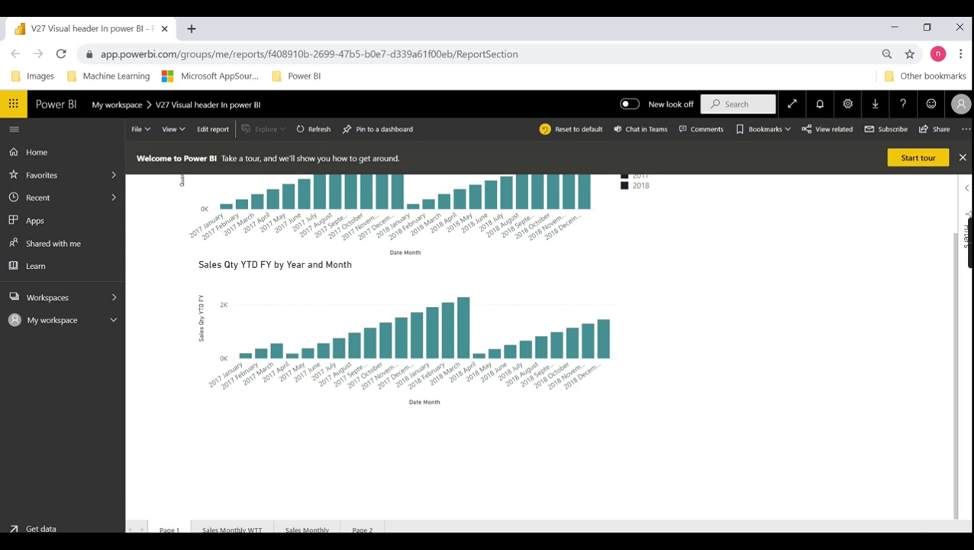
pyautogui.click(232, 529)
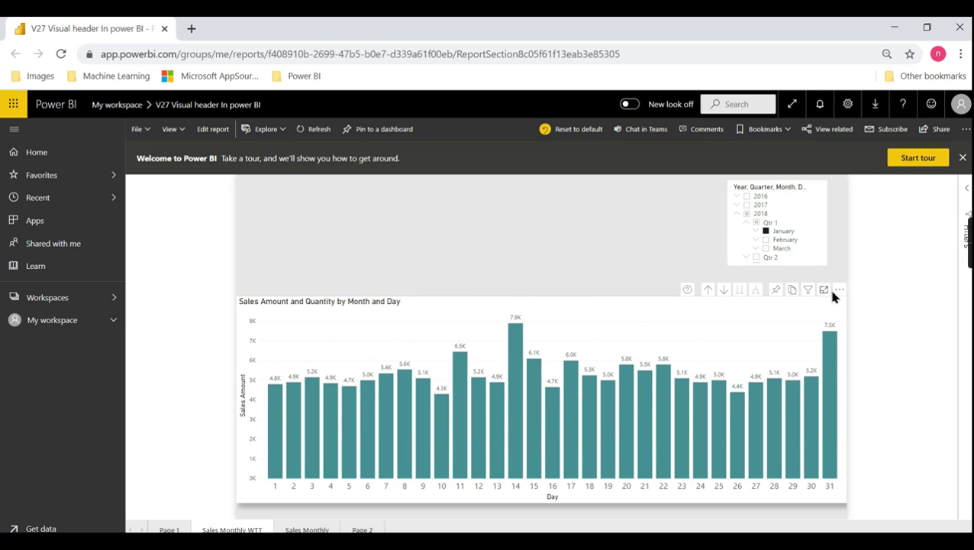
pyautogui.click(305, 529)
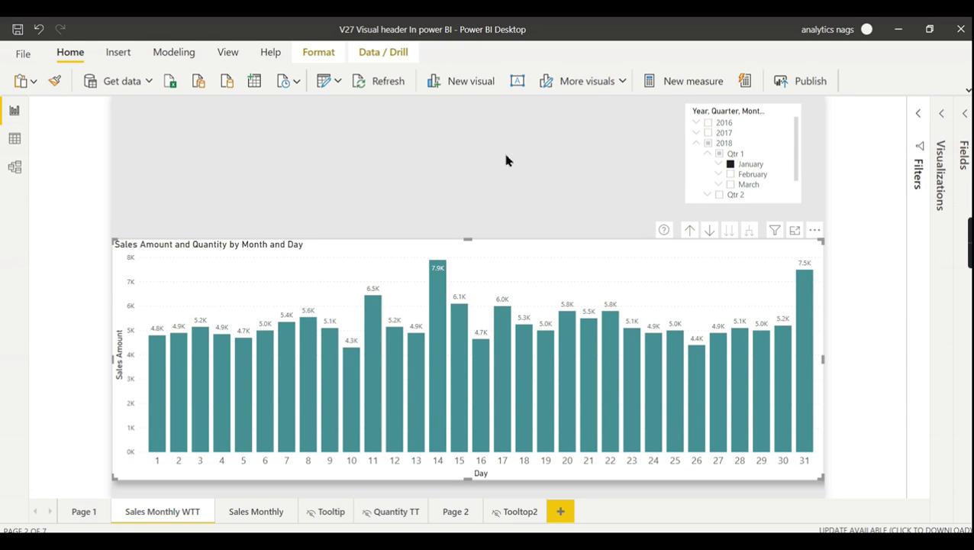
# Switch back to Power BI Desktop and try toggling the Visual header off and on for the Sales Monthly WTT column chart.
pyautogui.click(505, 159)
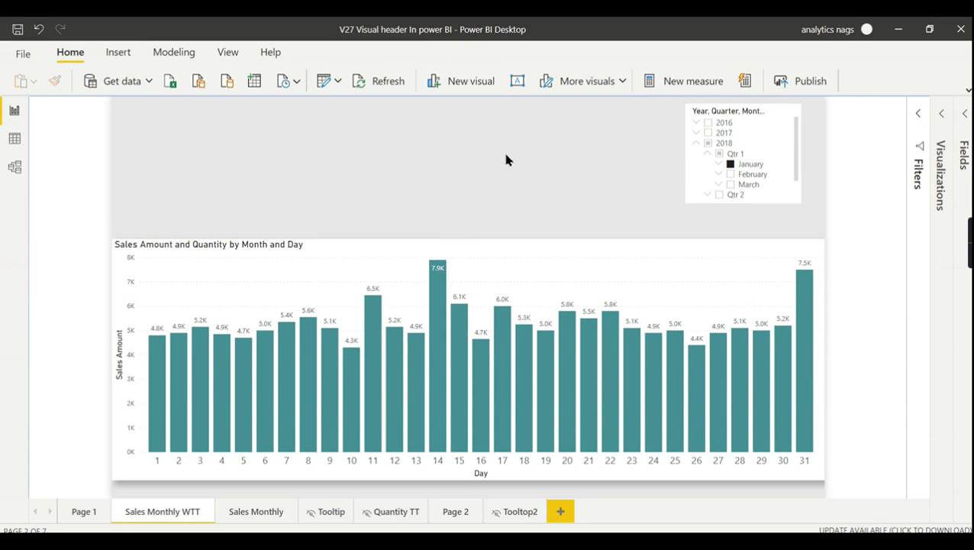
pyautogui.click(941, 113)
pyautogui.moveTo(613, 261)
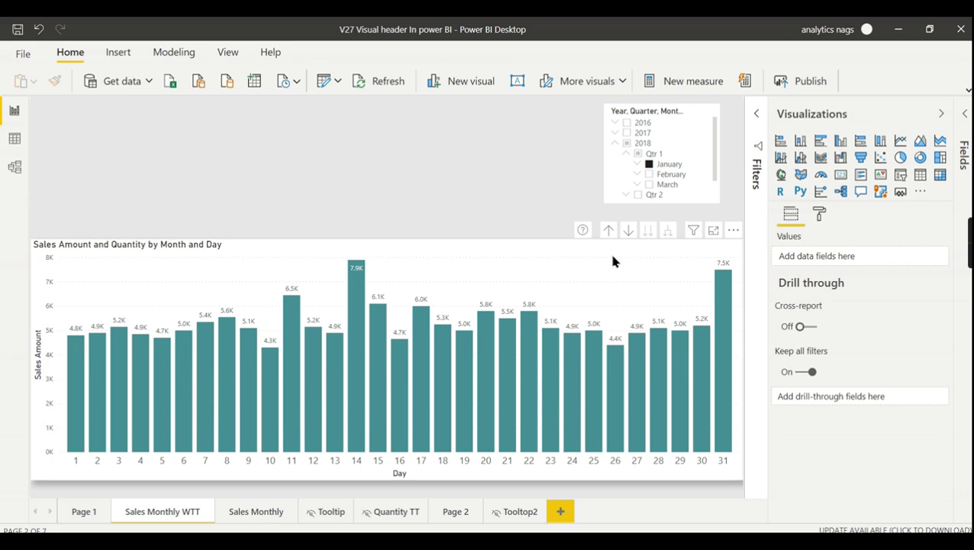
pyautogui.click(819, 217)
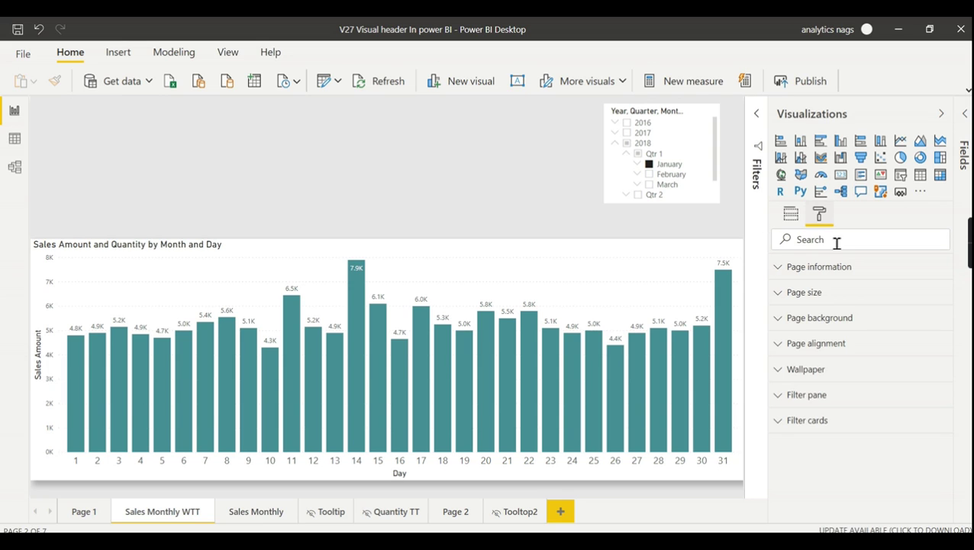
pyautogui.click(641, 264)
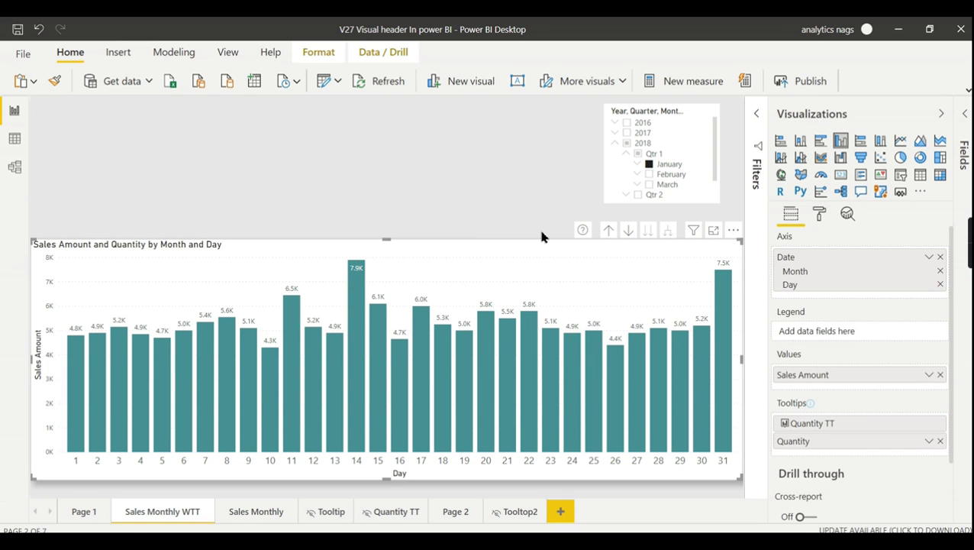
pyautogui.click(819, 214)
pyautogui.scroll(-3, 870, 428)
pyautogui.click(924, 486)
pyautogui.scroll(-1, 916, 489)
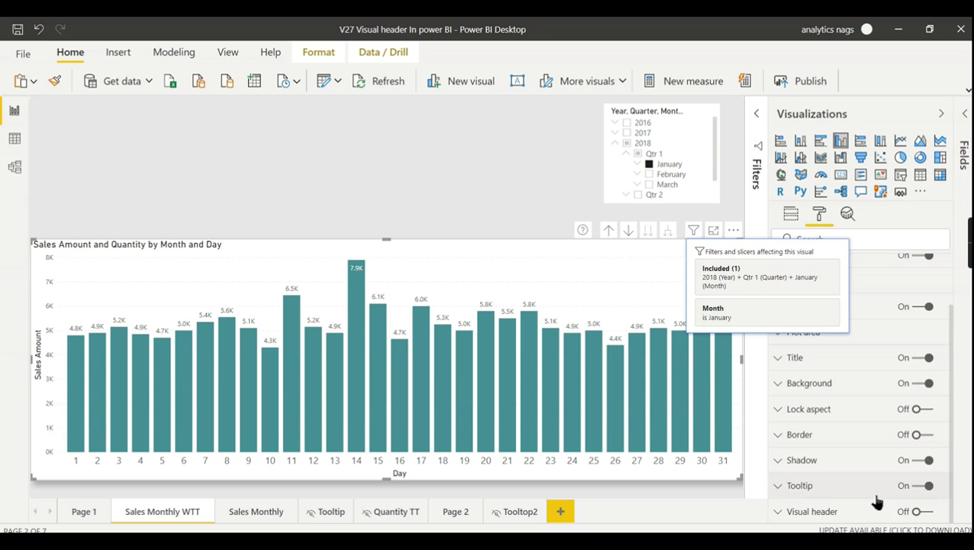
pyautogui.click(920, 512)
pyautogui.scroll(-1, 877, 493)
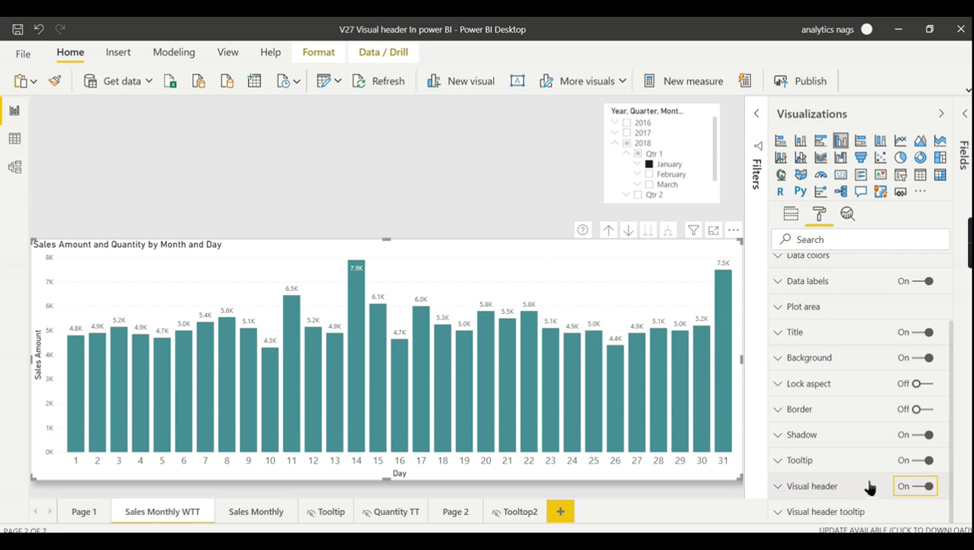
# Review the Sales Monthly WTT column chart's visual header settings, and turn off its Visual header.
pyautogui.click(840, 487)
pyautogui.scroll(-3, 862, 439)
pyautogui.scroll(-3, 864, 428)
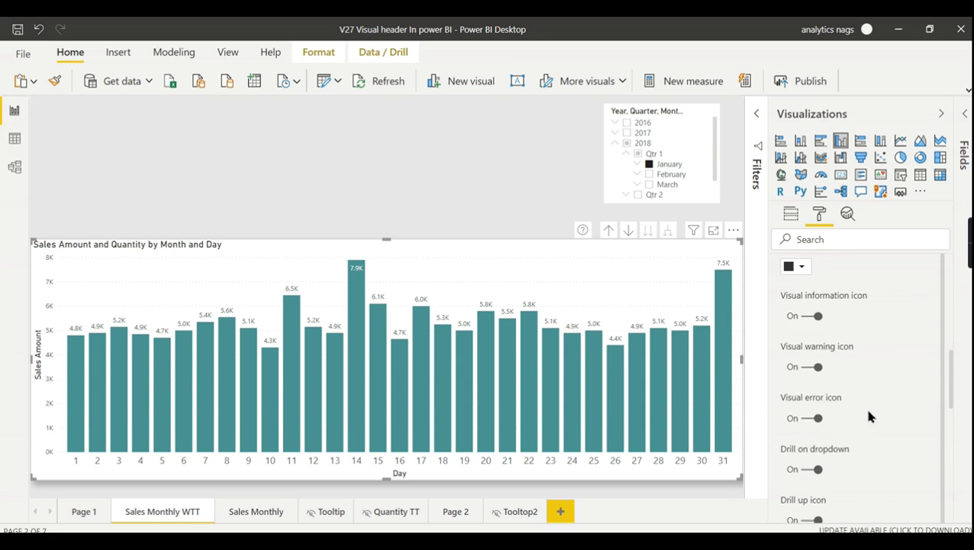
pyautogui.scroll(5, 911, 320)
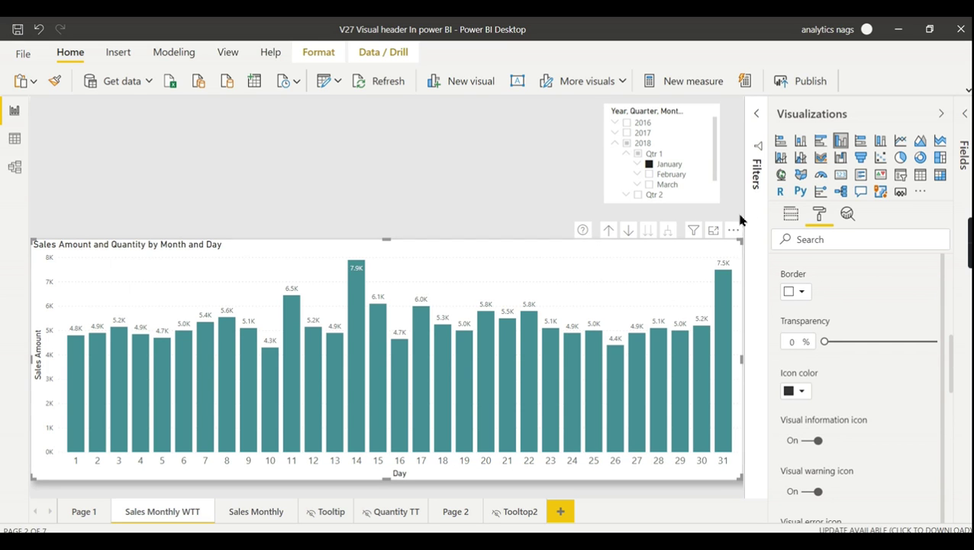
pyautogui.scroll(2, 871, 329)
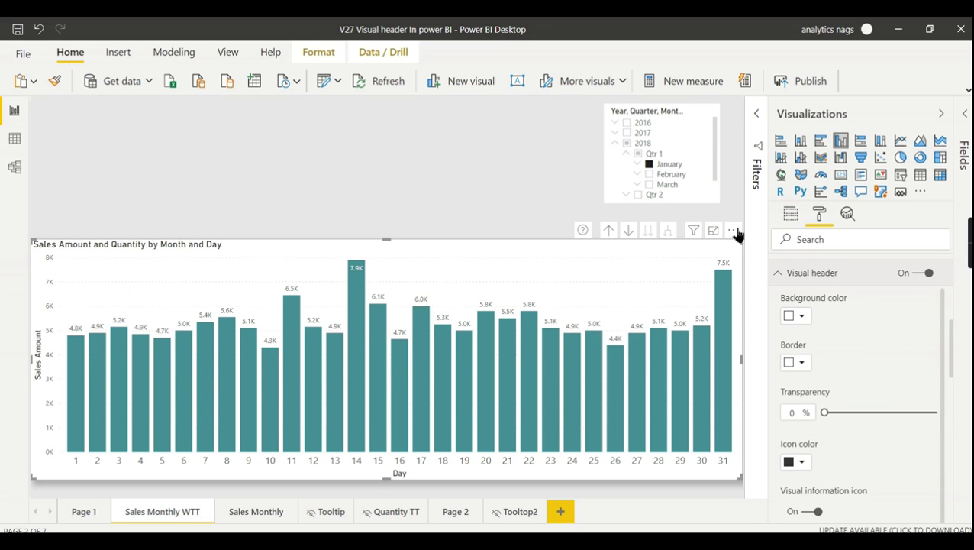
pyautogui.scroll(4, 891, 326)
pyautogui.click(917, 416)
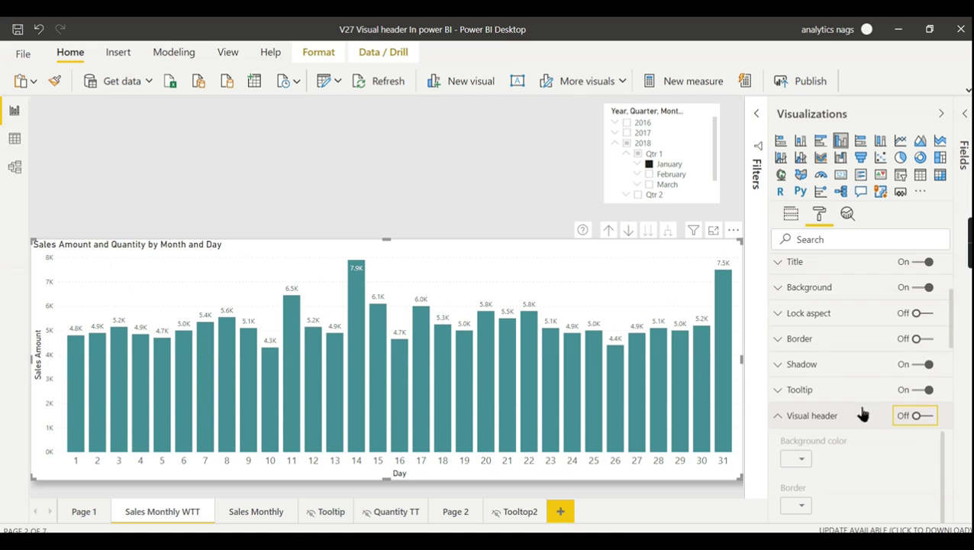
pyautogui.click(430, 159)
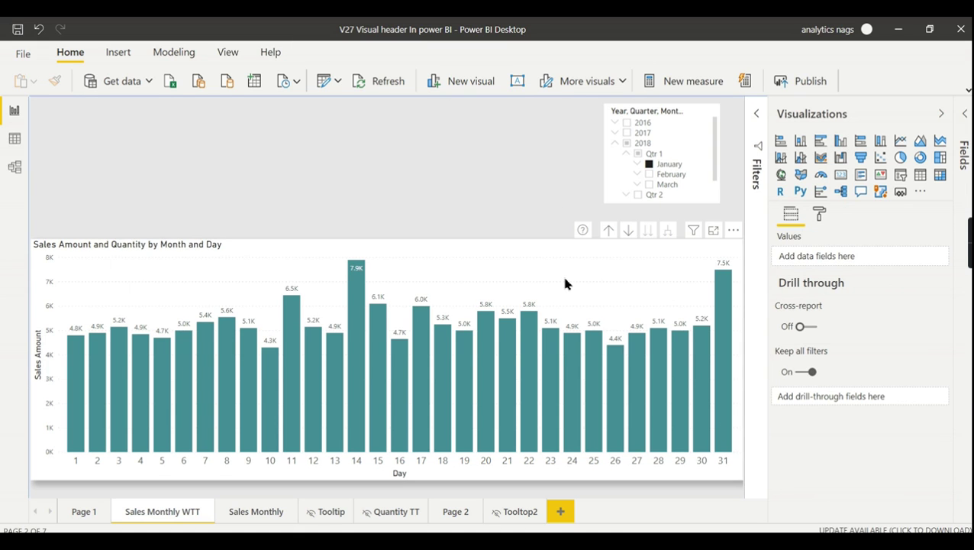
pyautogui.click(547, 255)
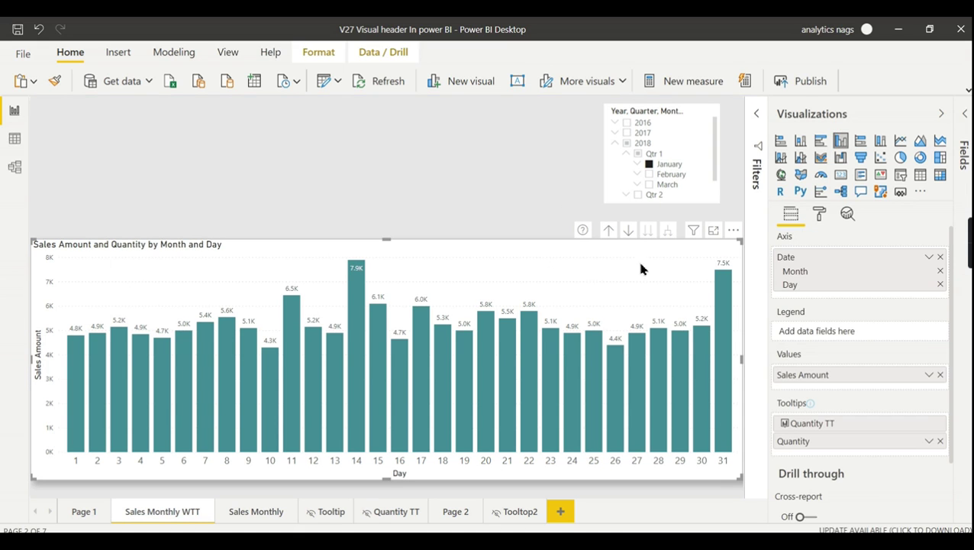
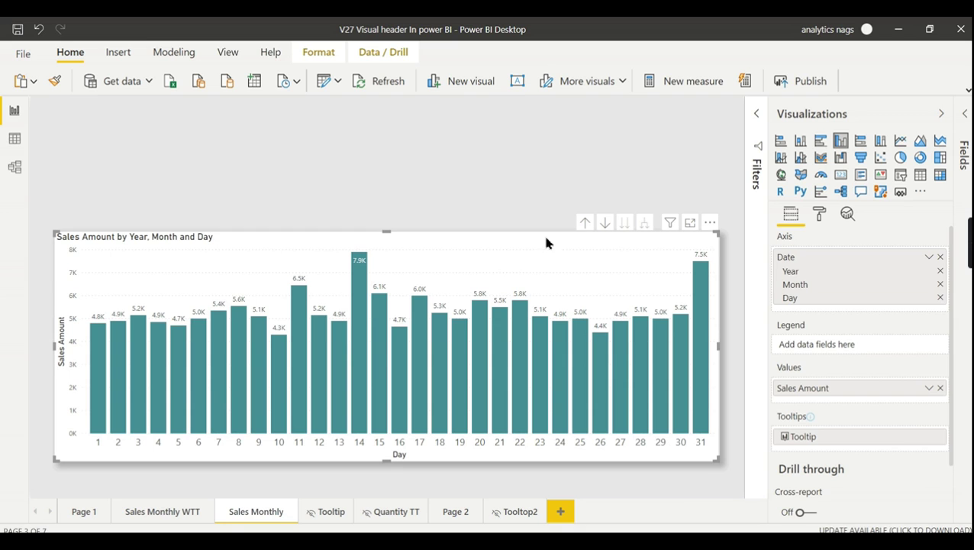
# Try toggling the Visual header tooltip icon for the Sales Monthly page's column chart, leaving it on.
pyautogui.click(820, 215)
pyautogui.scroll(-2, 869, 489)
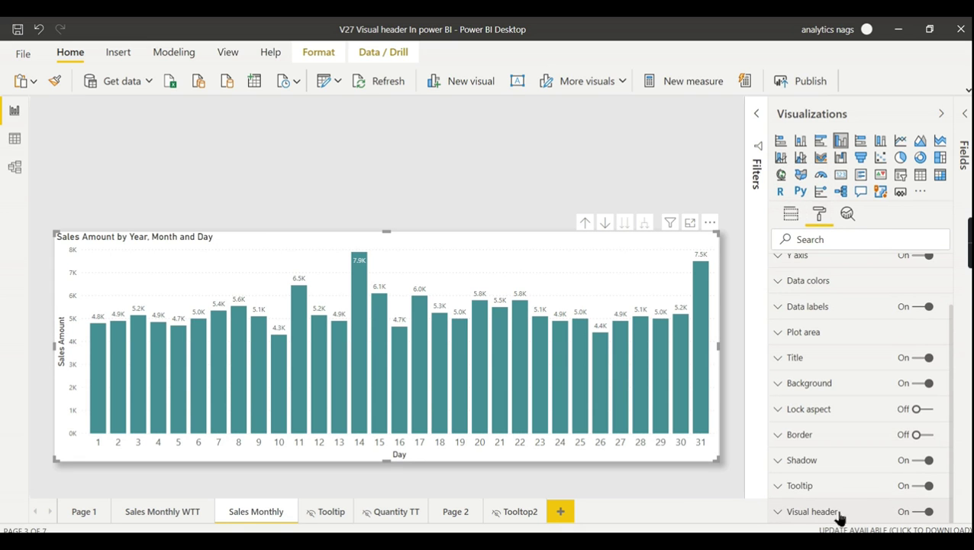
pyautogui.click(837, 512)
pyautogui.scroll(-10, 871, 496)
pyautogui.click(816, 474)
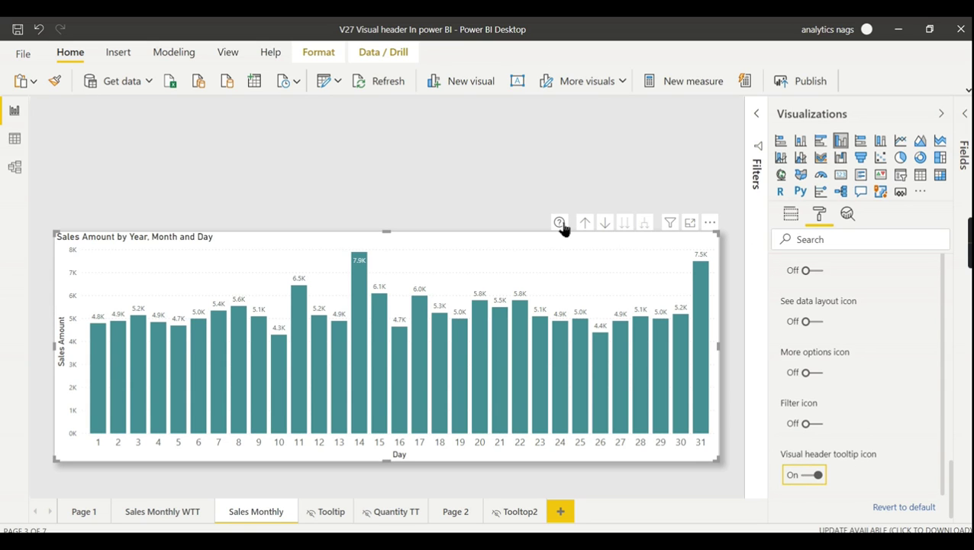
pyautogui.click(810, 477)
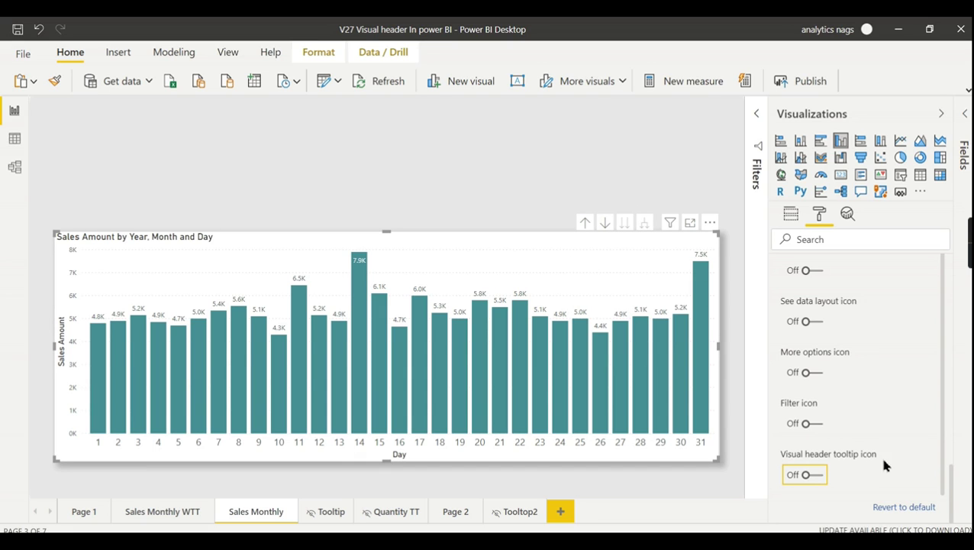
pyautogui.click(816, 475)
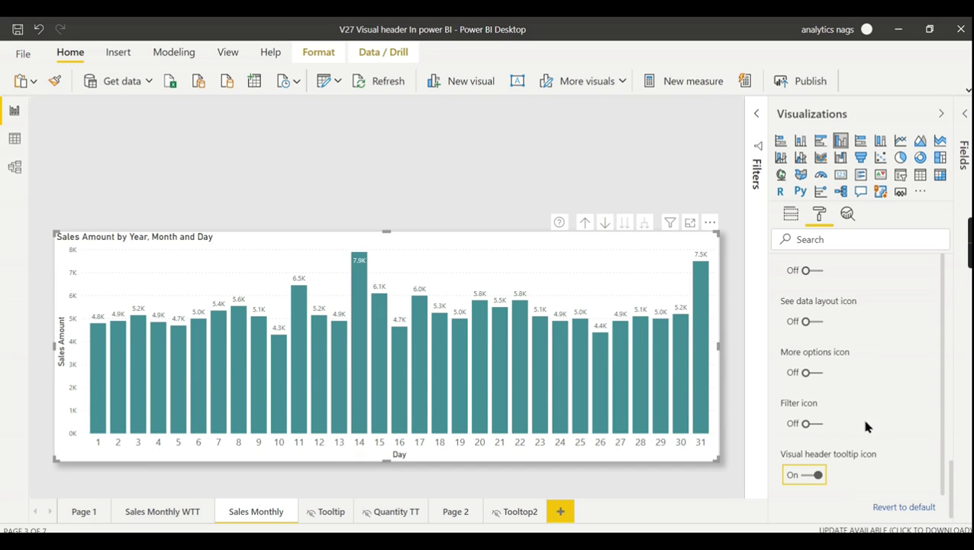
# Review the Sales Monthly chart's visual header options from Background color through to the Visual header tooltip icon.
pyautogui.scroll(5, 858, 331)
pyautogui.scroll(5, 801, 267)
pyautogui.scroll(-3, 845, 428)
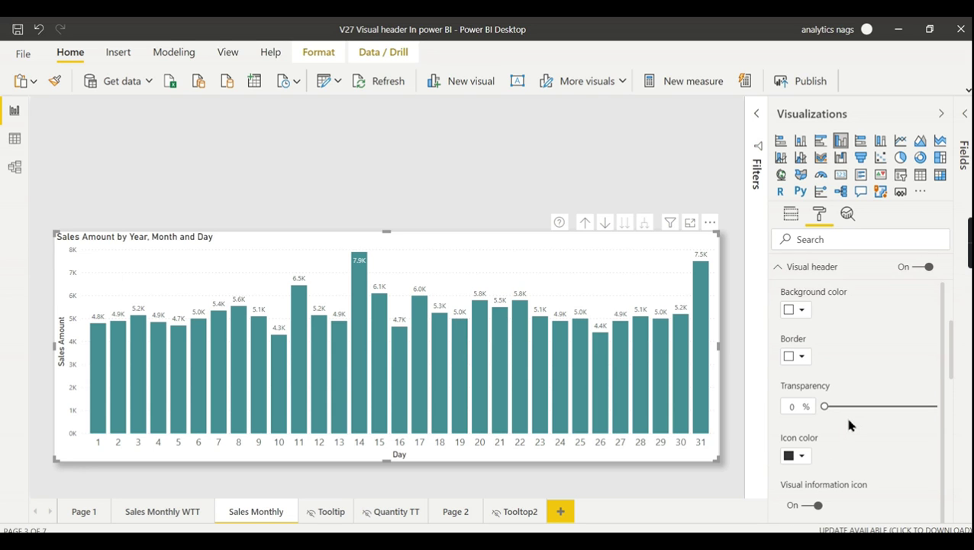
pyautogui.click(780, 269)
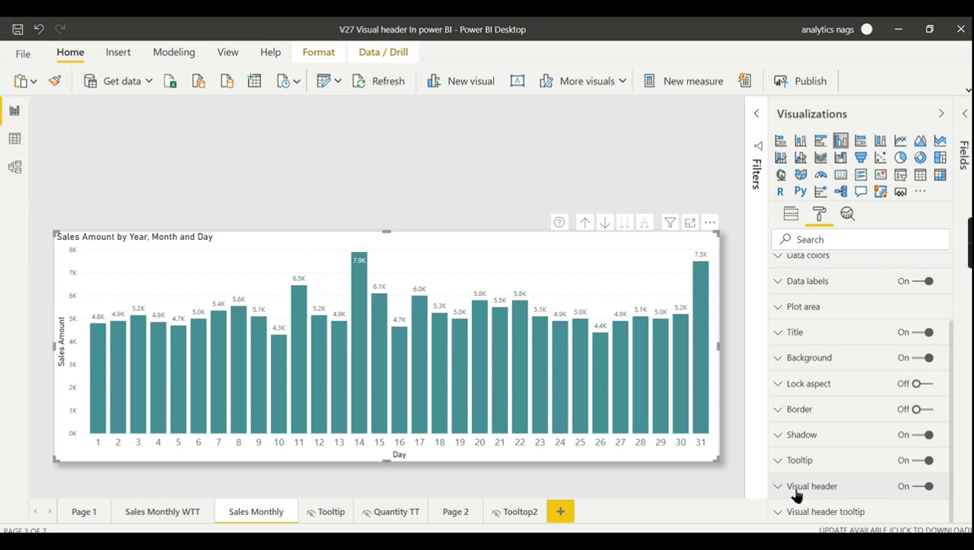
pyautogui.click(851, 489)
pyautogui.scroll(-10, 853, 448)
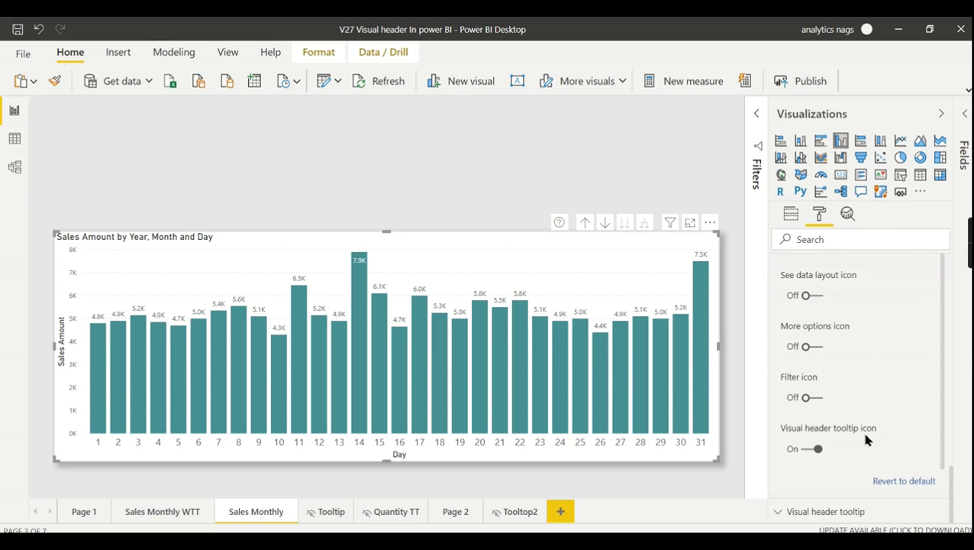
pyautogui.scroll(10, 863, 413)
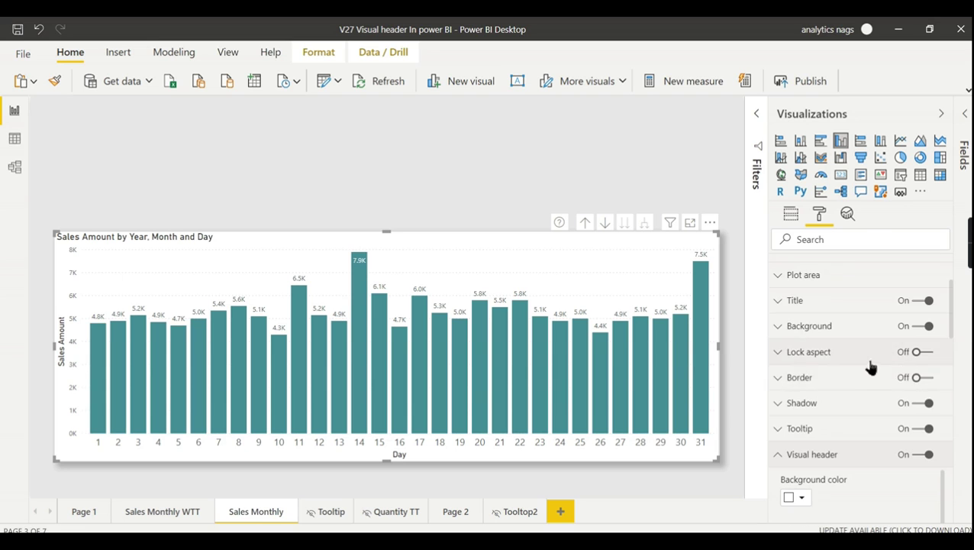
pyautogui.click(814, 454)
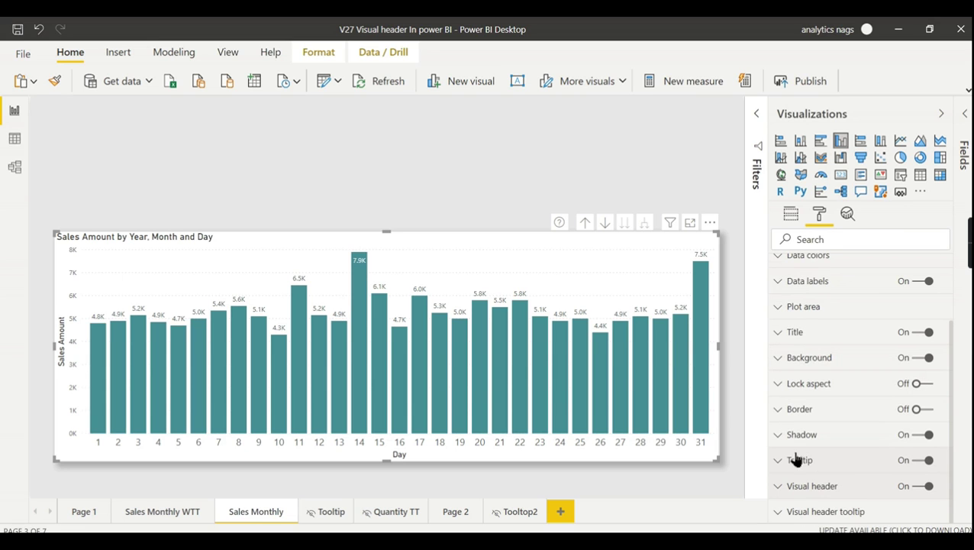
# Turn off the Visual header tooltip icon in the Sales Monthly chart's visual header settings.
pyautogui.click(843, 487)
pyautogui.scroll(-5, 858, 455)
pyautogui.scroll(-2, 858, 452)
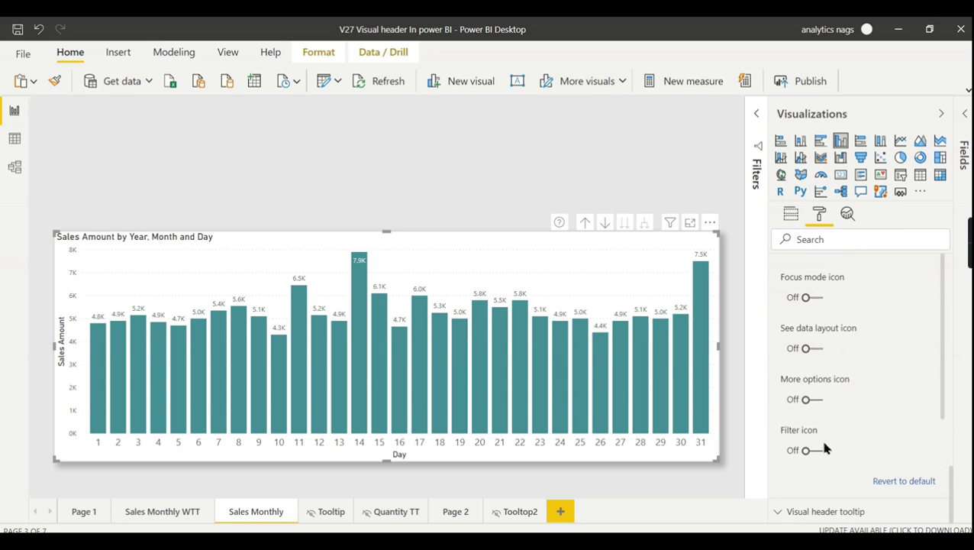
pyautogui.scroll(-1, 840, 412)
pyautogui.click(815, 445)
pyautogui.scroll(10, 888, 407)
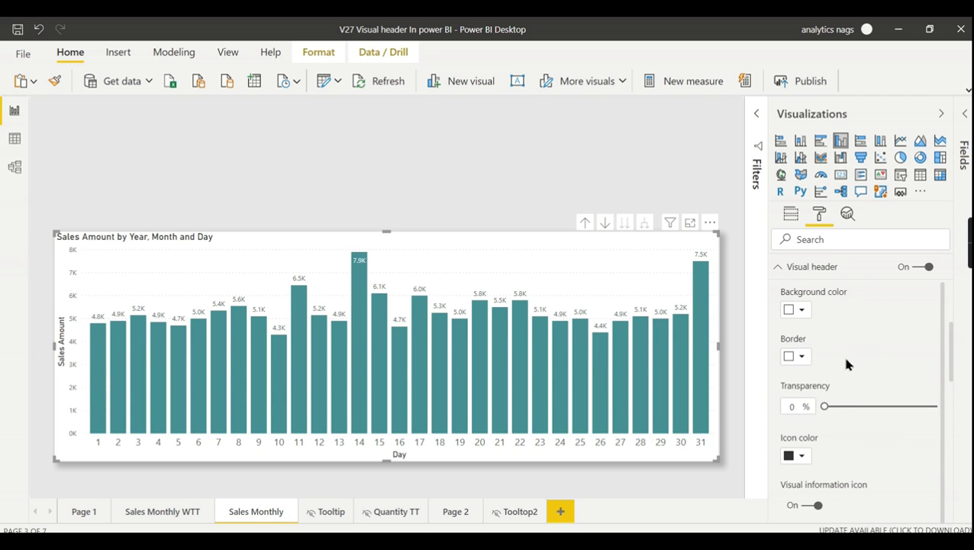
# Turn on the Visual header tooltip icon in the Sales Monthly chart's Visual header settings.
pyautogui.scroll(8, 833, 369)
pyautogui.scroll(1, 851, 460)
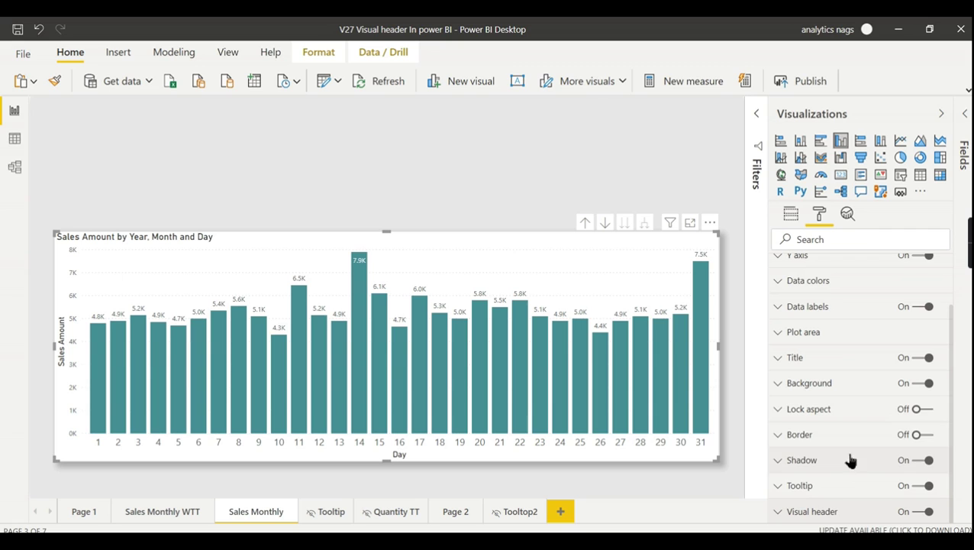
pyautogui.click(838, 516)
pyautogui.scroll(-5, 855, 497)
pyautogui.scroll(-5, 855, 488)
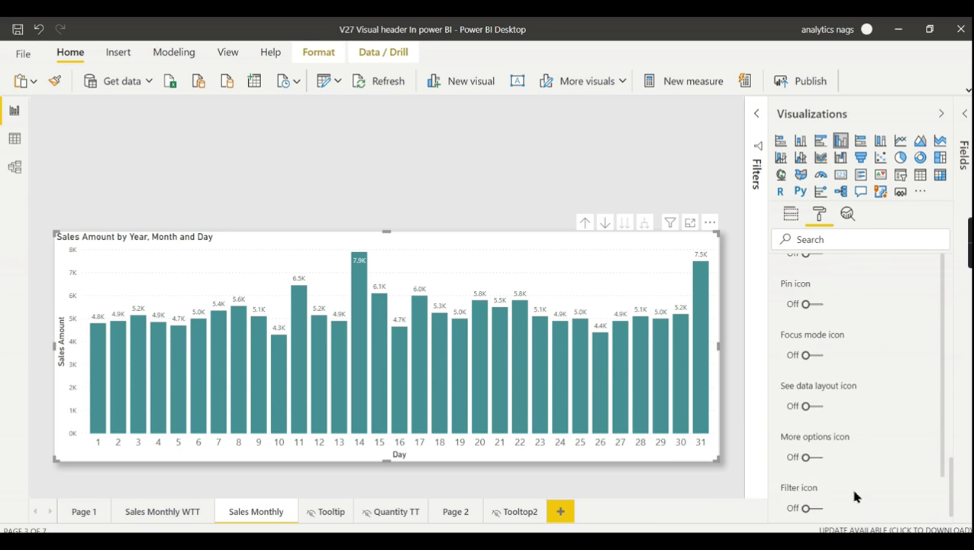
pyautogui.click(819, 475)
pyautogui.scroll(8, 851, 455)
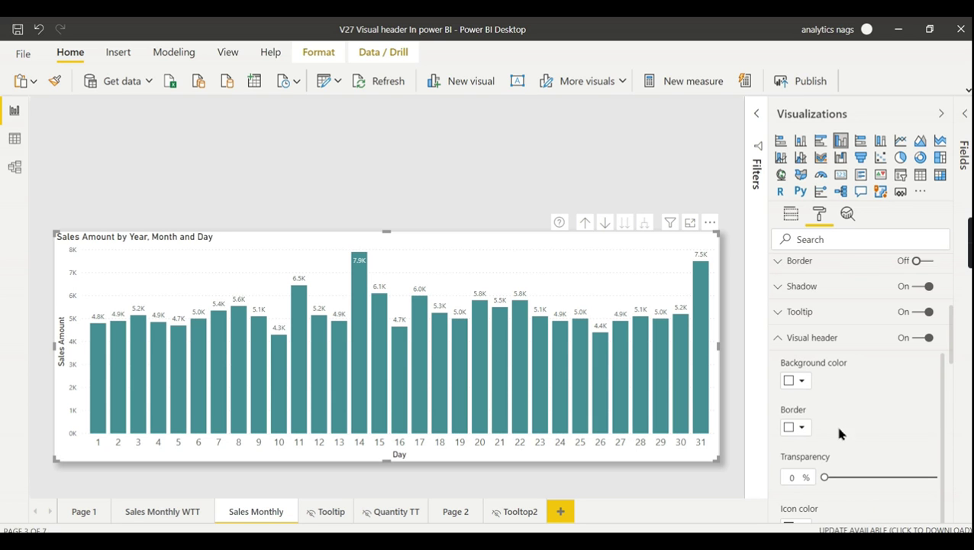
# Set the Sales Monthly chart's Visual header tooltip to use the Tooltop2 report page, and preview it from the chart's help icon.
pyautogui.click(814, 340)
pyautogui.click(811, 513)
pyautogui.scroll(-5, 842, 464)
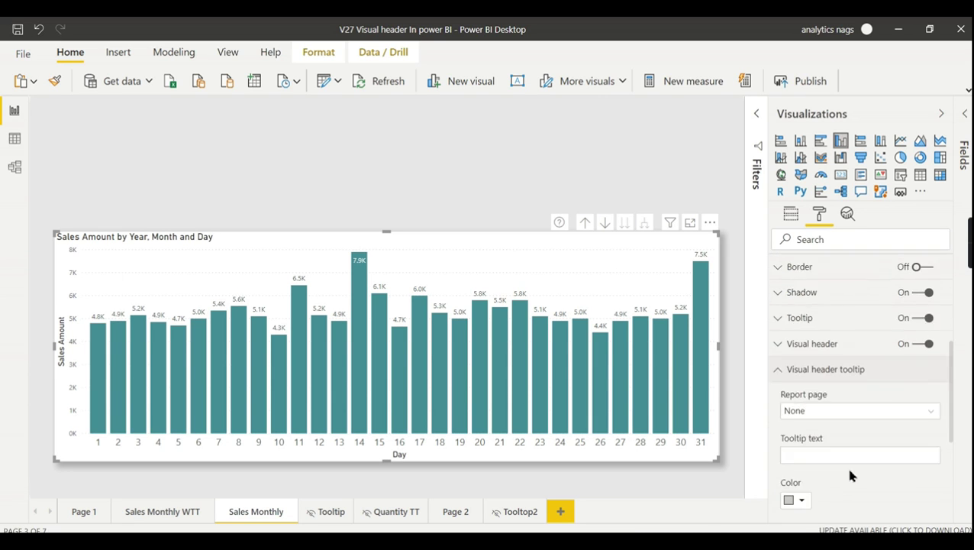
pyautogui.scroll(2, 876, 351)
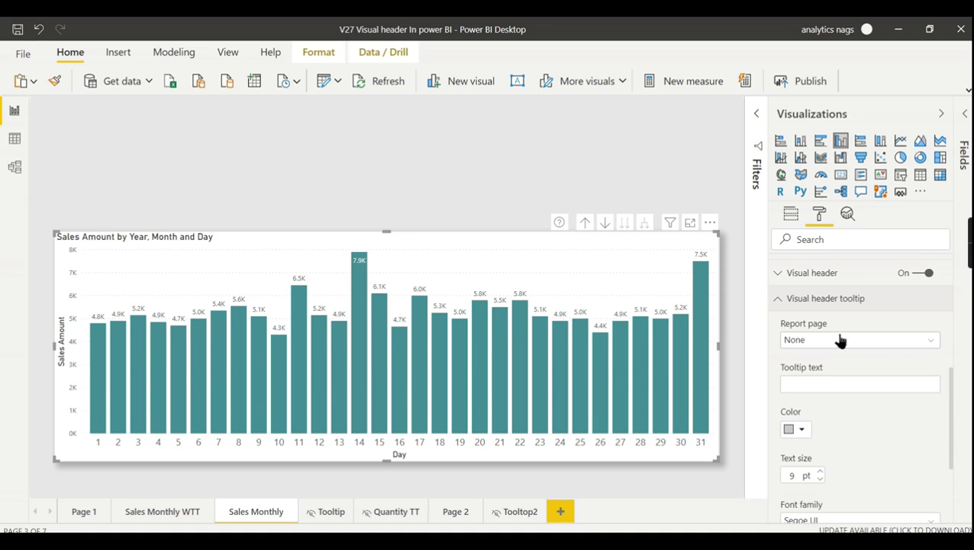
pyautogui.click(840, 342)
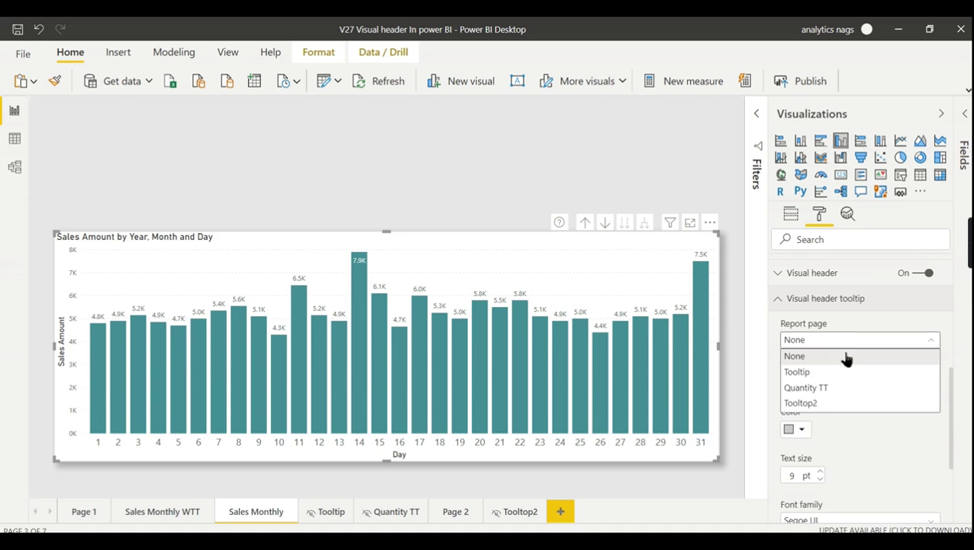
pyautogui.click(830, 405)
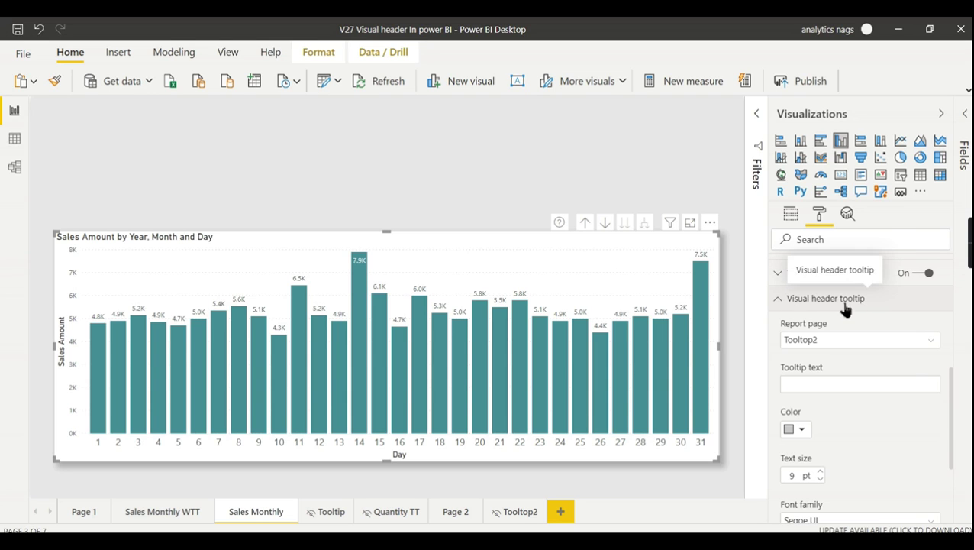
pyautogui.moveTo(560, 229)
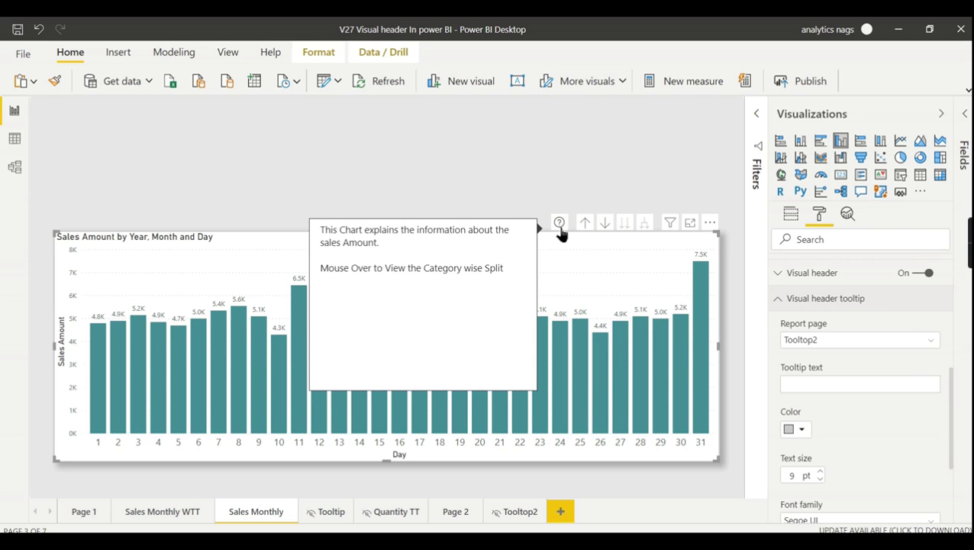
# Review the Tooltop2 page's text content, and return to the Sales Monthly chart to preview its header tooltip.
pyautogui.click(824, 341)
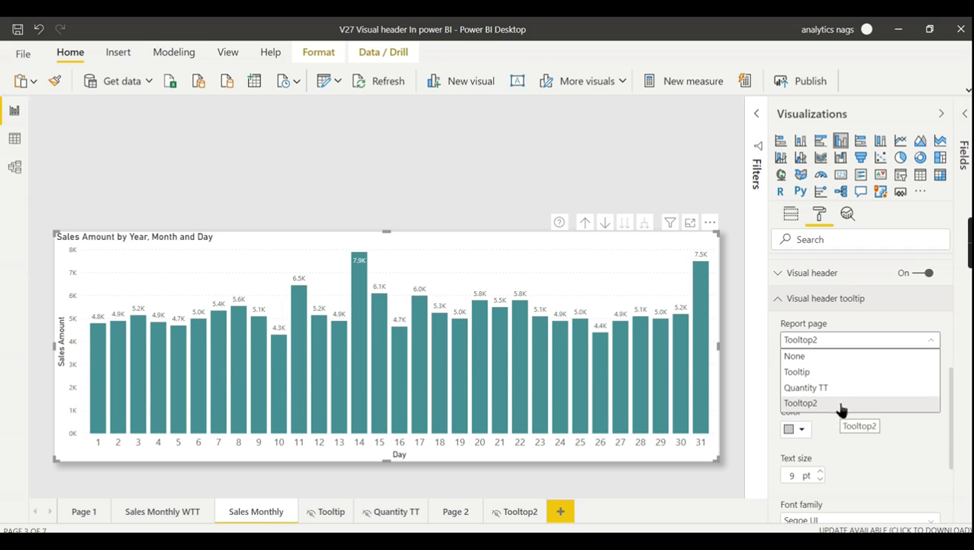
pyautogui.click(569, 258)
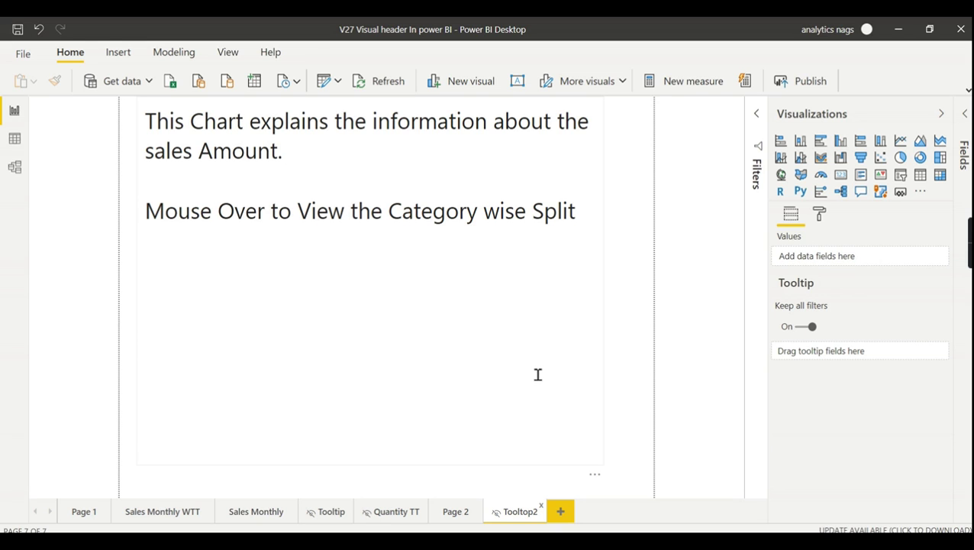
pyautogui.click(263, 510)
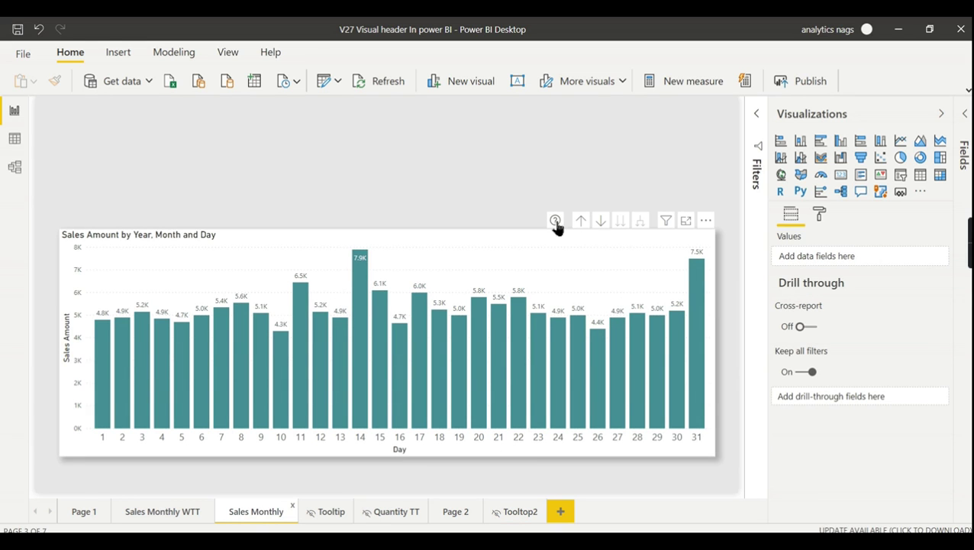
pyautogui.click(528, 274)
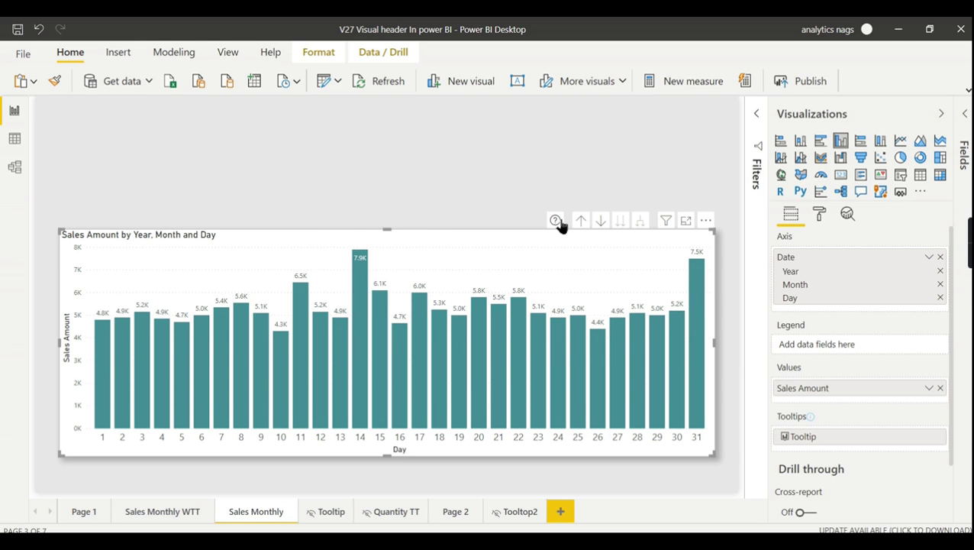
pyautogui.moveTo(560, 224)
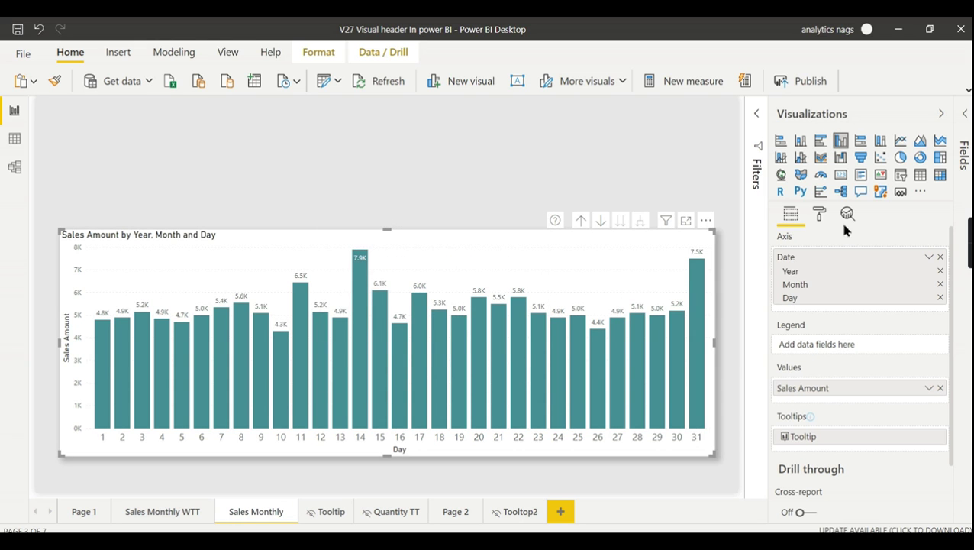
# Reselect Tooltop2 as the report page in the Sales Monthly chart's Visual header tooltip settings, and preview the tooltip again.
pyautogui.click(817, 216)
pyautogui.scroll(-2, 848, 497)
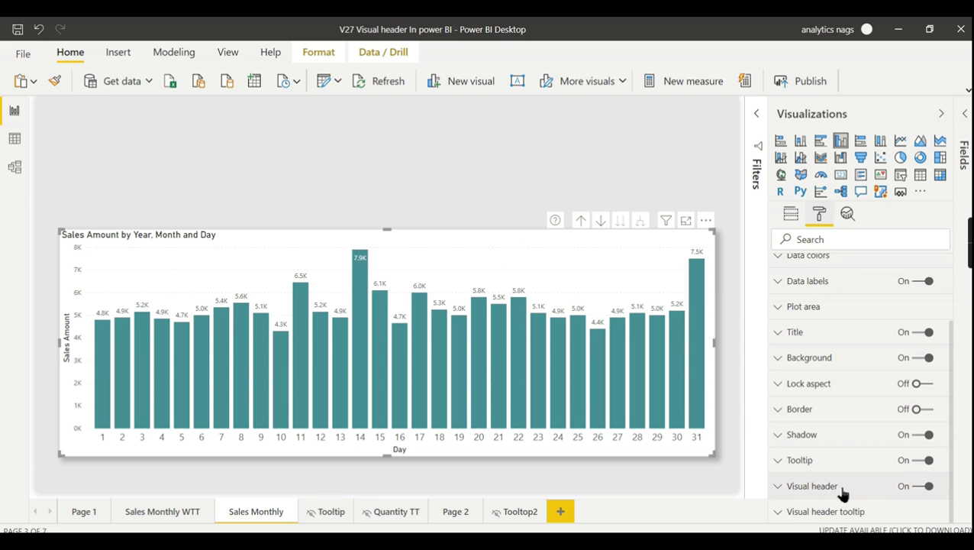
pyautogui.click(841, 511)
pyautogui.click(815, 269)
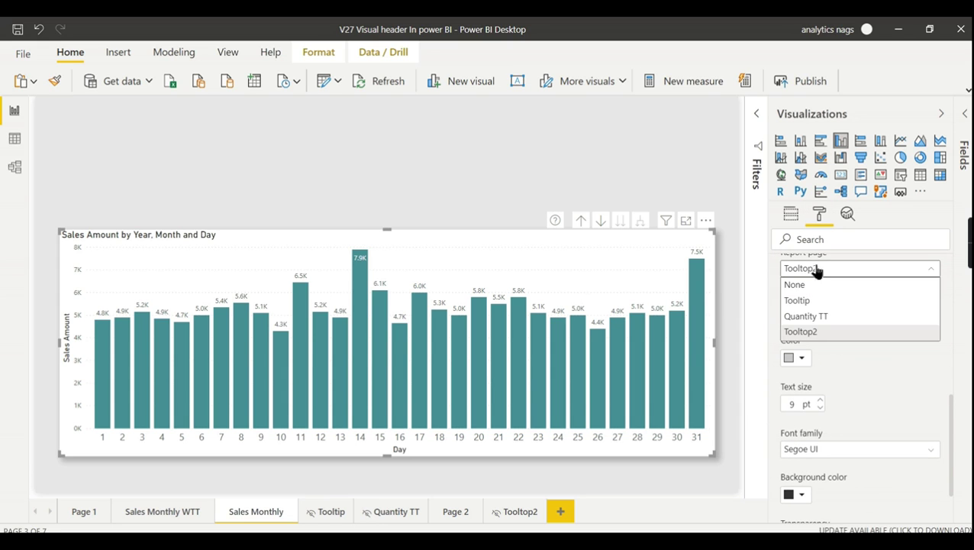
pyautogui.click(816, 333)
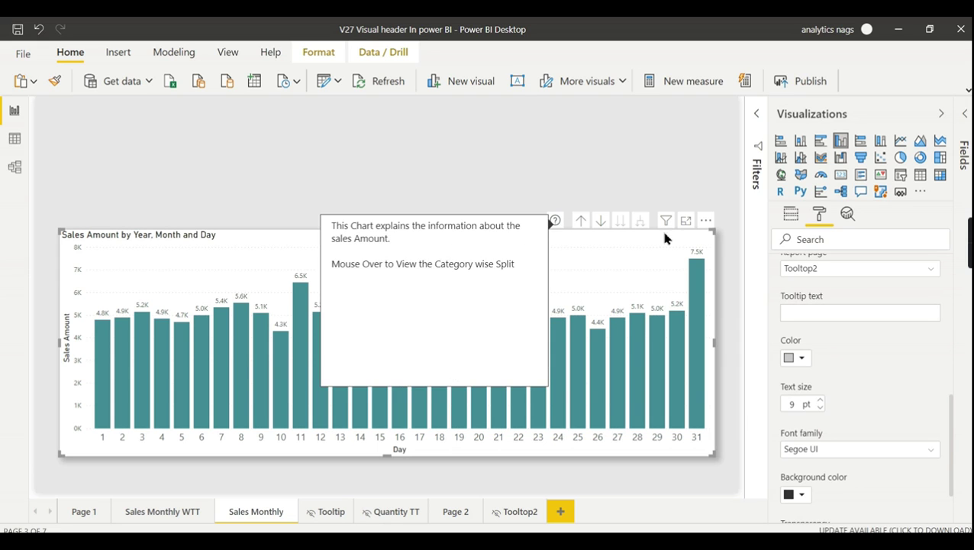
# Try Quantity TT as the report page for the Sales Monthly chart's header tooltip, and preview it.
pyautogui.click(812, 271)
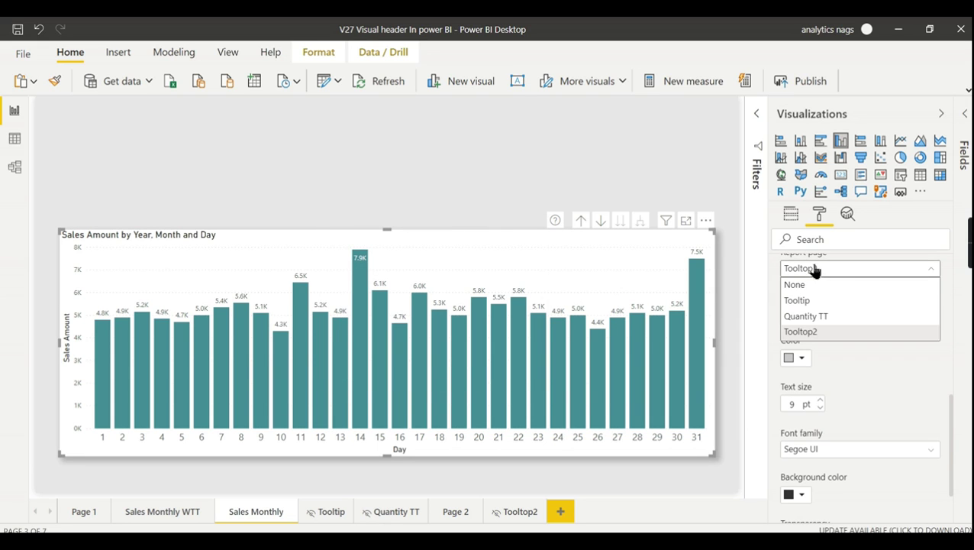
pyautogui.click(830, 321)
pyautogui.moveTo(557, 221)
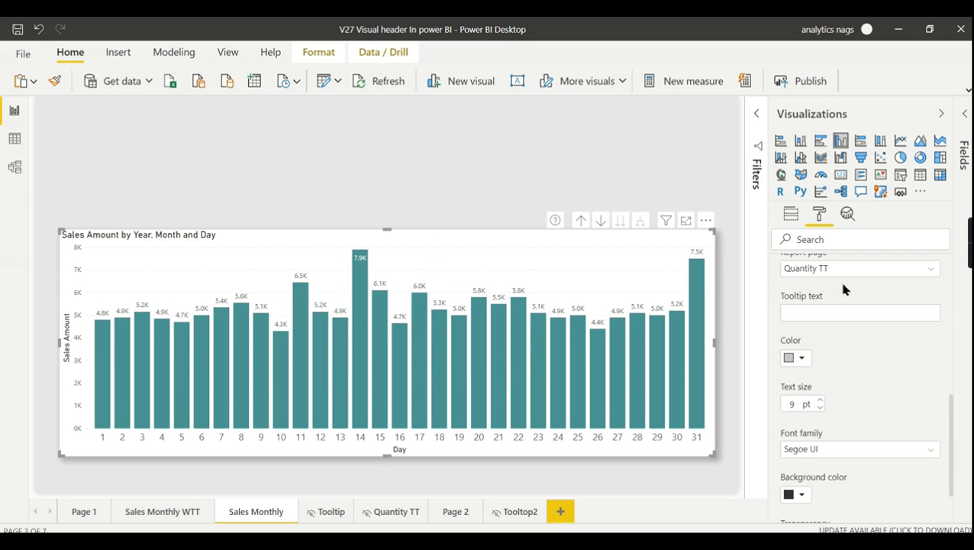
pyautogui.scroll(2, 837, 285)
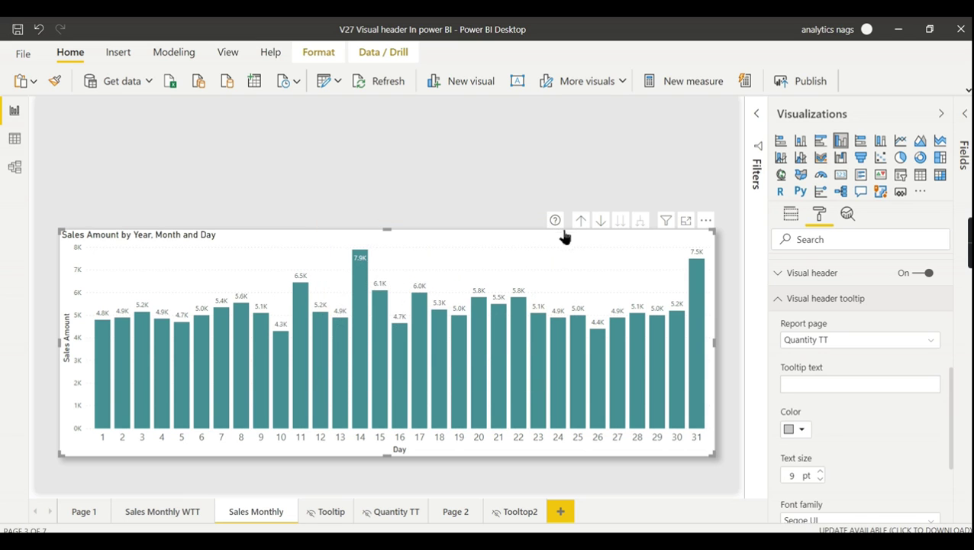
# Switch the header tooltip's report page back to Tooltop2, then collapse the Visual header tooltip settings and deselect the chart.
pyautogui.click(822, 340)
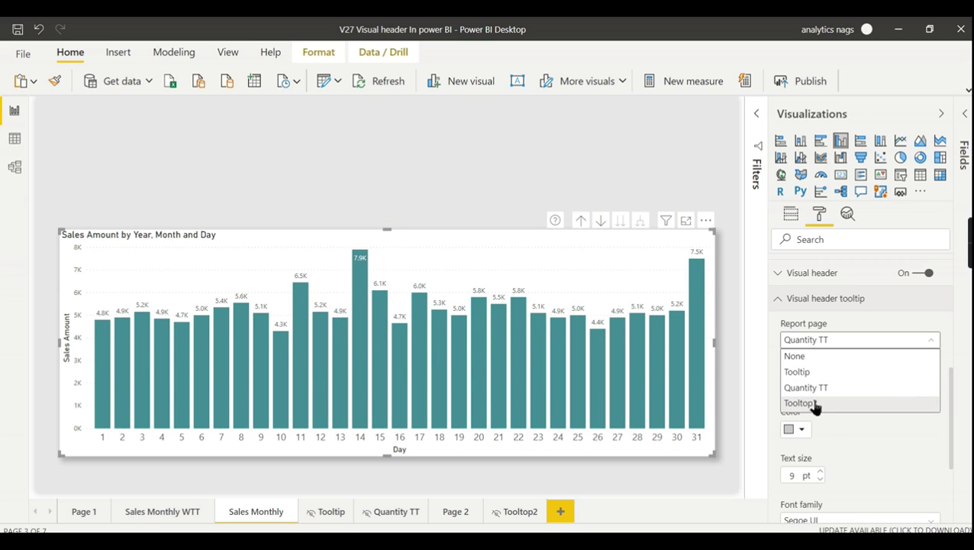
pyautogui.click(811, 404)
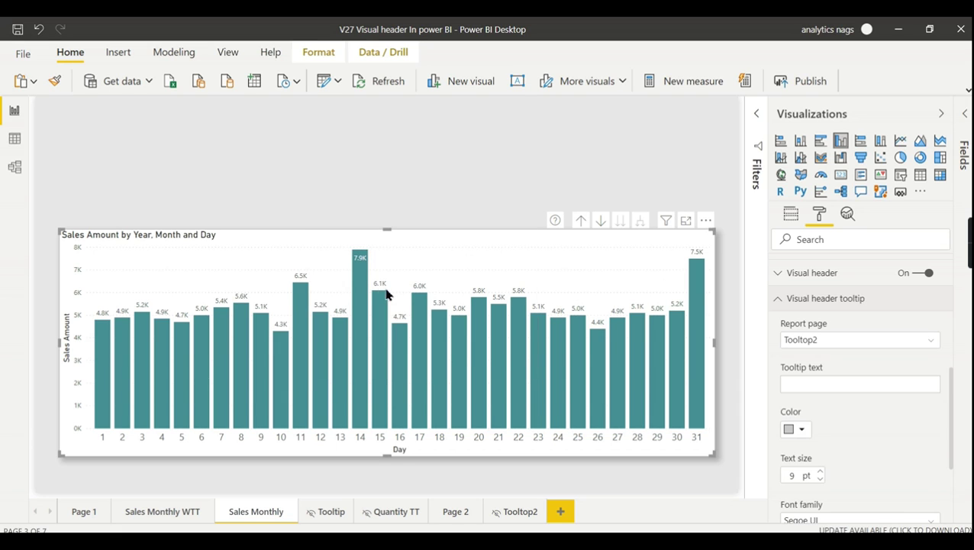
pyautogui.moveTo(356, 287)
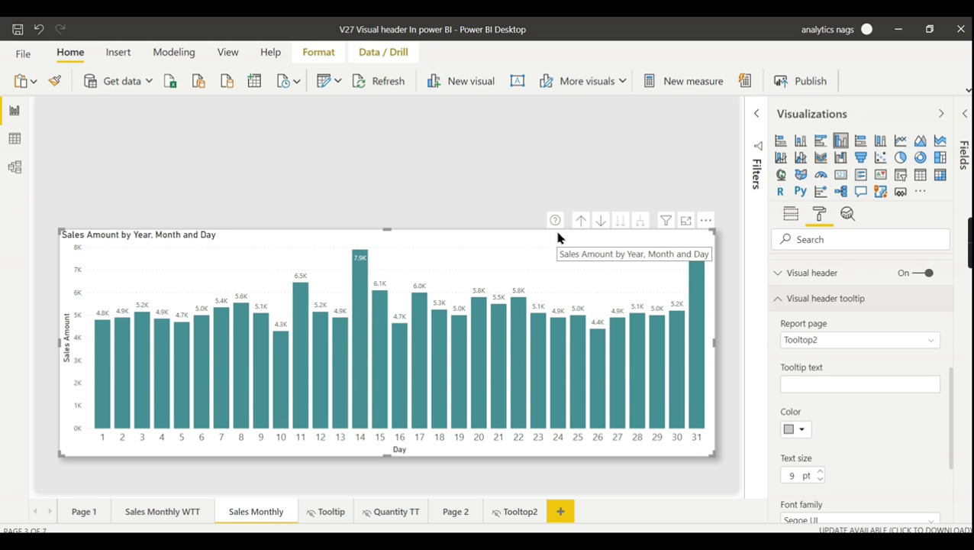
pyautogui.click(828, 300)
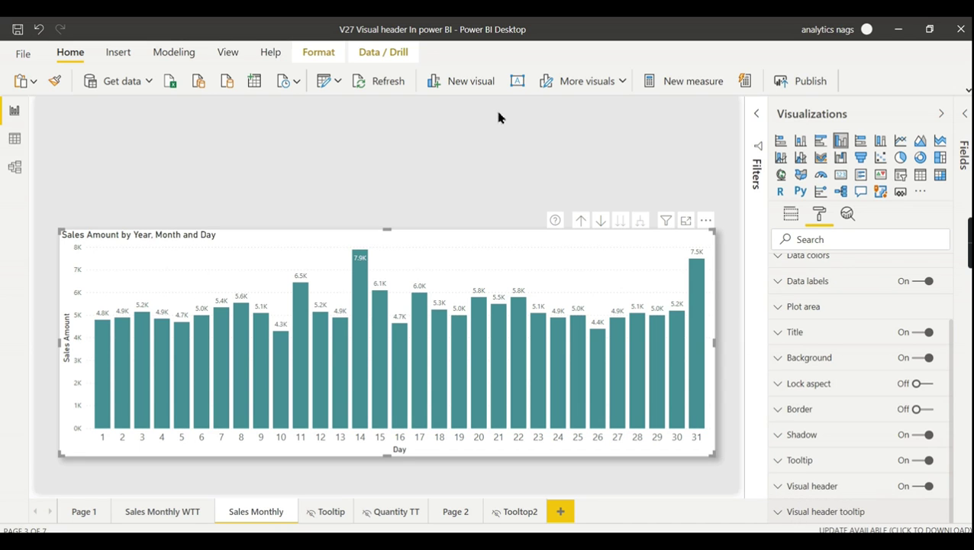
pyautogui.click(459, 125)
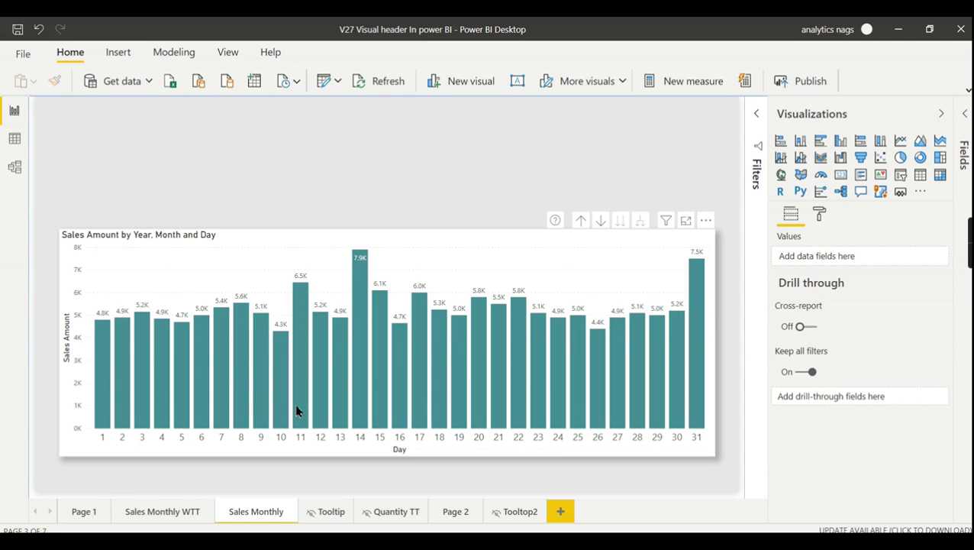
# Compare the charts' visual headers on the Sales Monthly WTT and Sales Monthly pages.
pyautogui.click(187, 512)
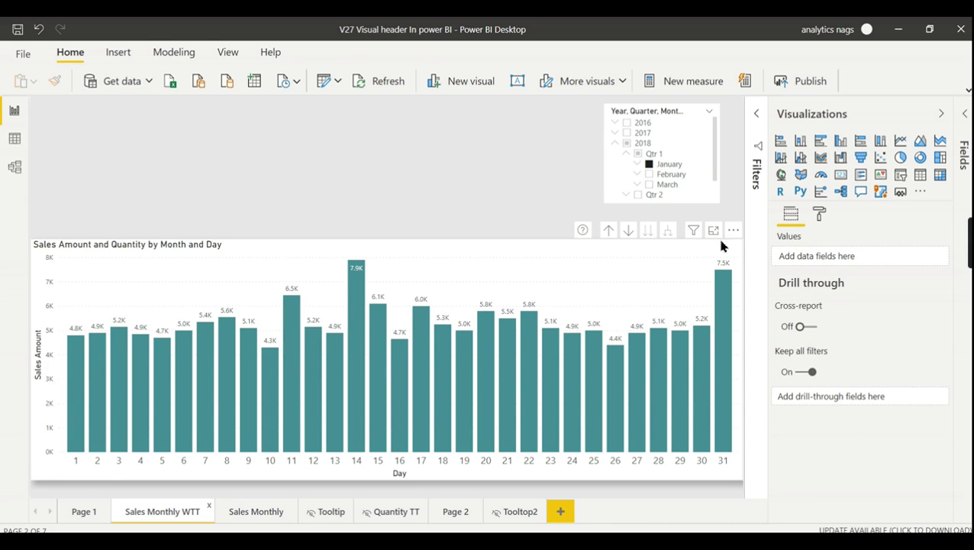
pyautogui.click(256, 513)
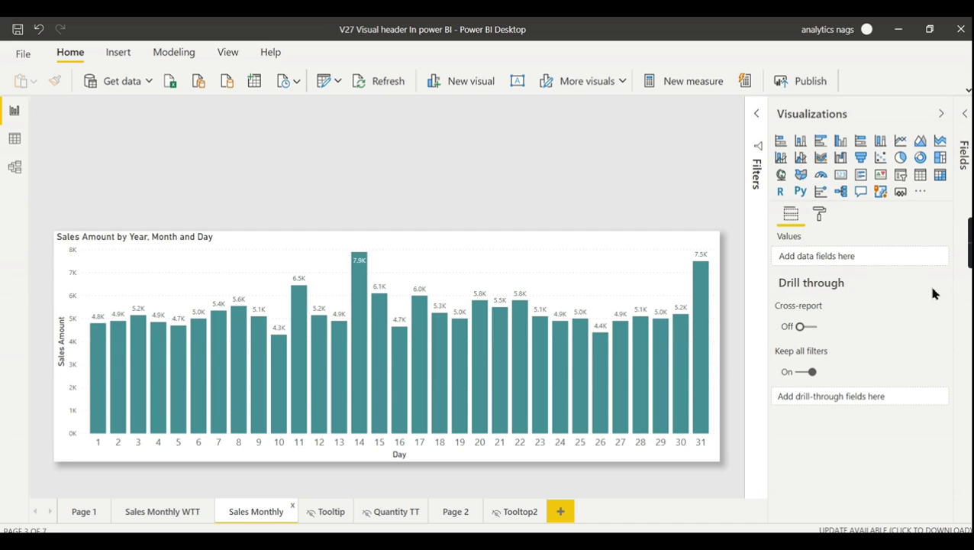
pyautogui.click(441, 158)
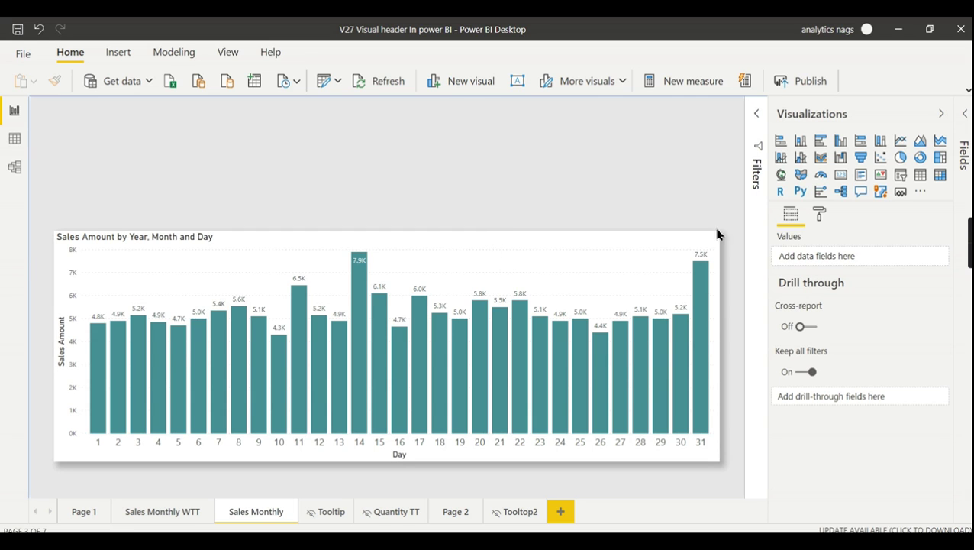
# Narrow the Sales Monthly WTT page's column chart to about 70% of its width, leaving empty canvas beside it.
pyautogui.click(172, 514)
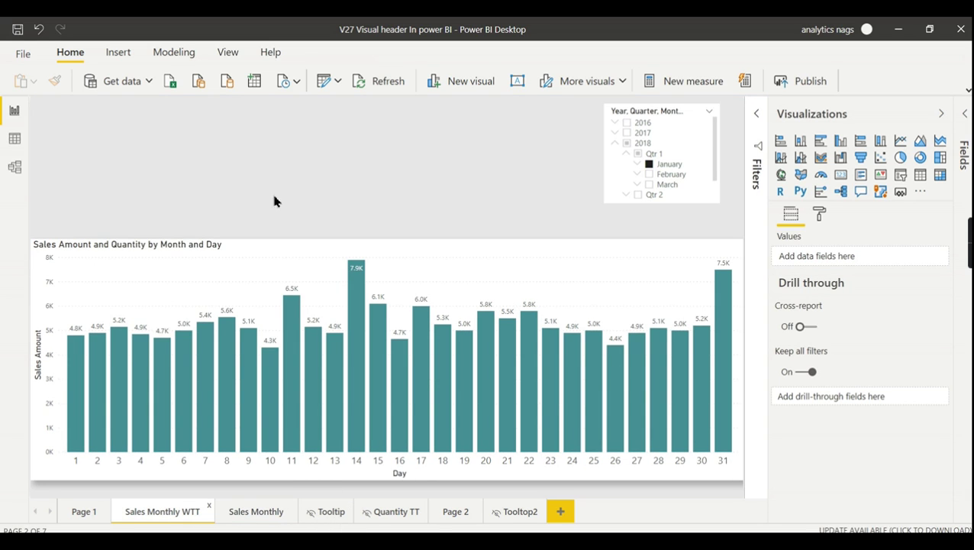
pyautogui.click(701, 285)
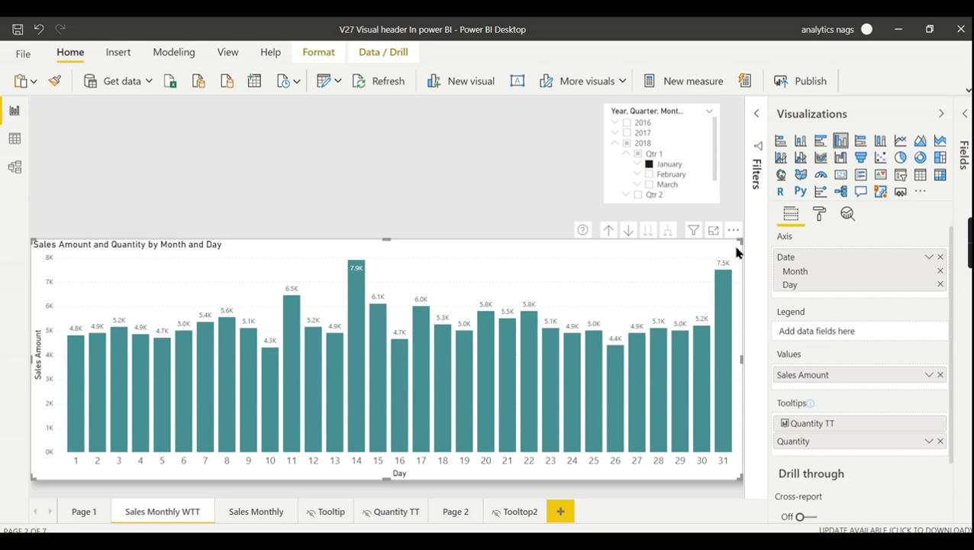
pyautogui.moveTo(737, 243); pyautogui.dragTo(489, 251)
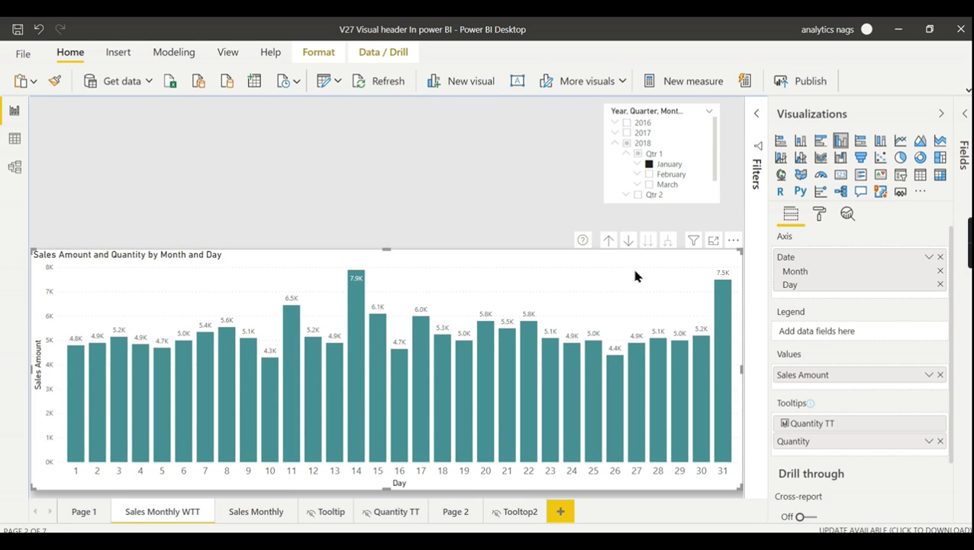
pyautogui.moveTo(526, 242); pyautogui.dragTo(526, 233)
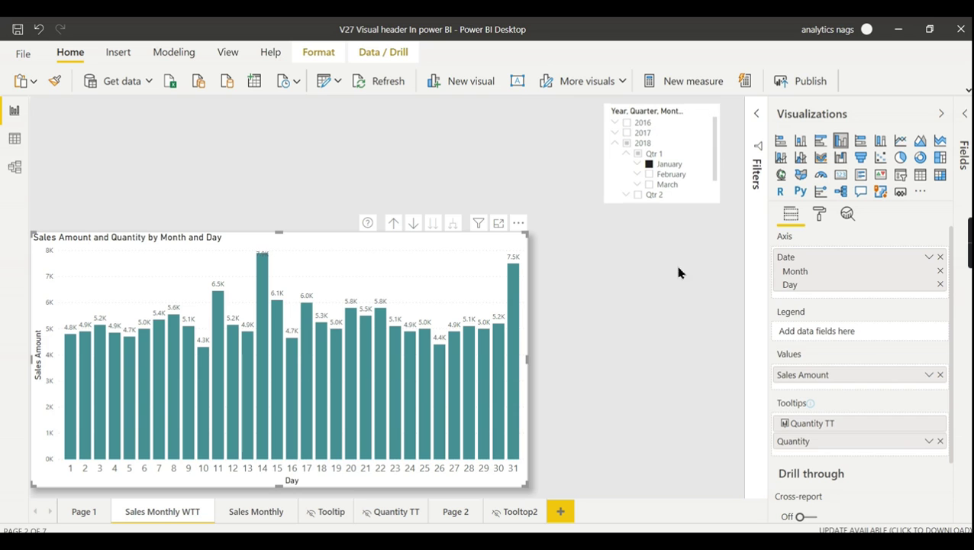
pyautogui.click(596, 218)
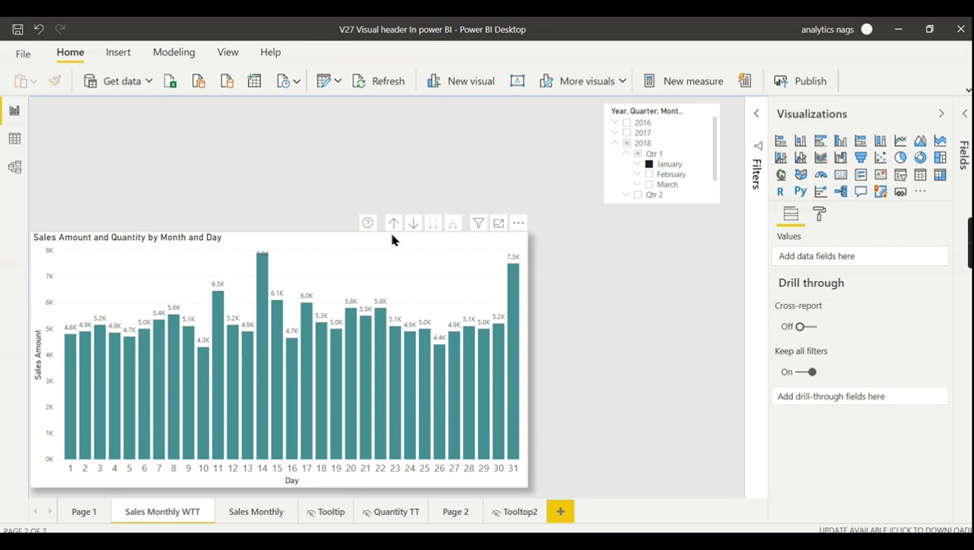
# Review the visual header entries in the format settings of the Sales Monthly WTT column chart, and deselect the chart.
pyautogui.click(343, 247)
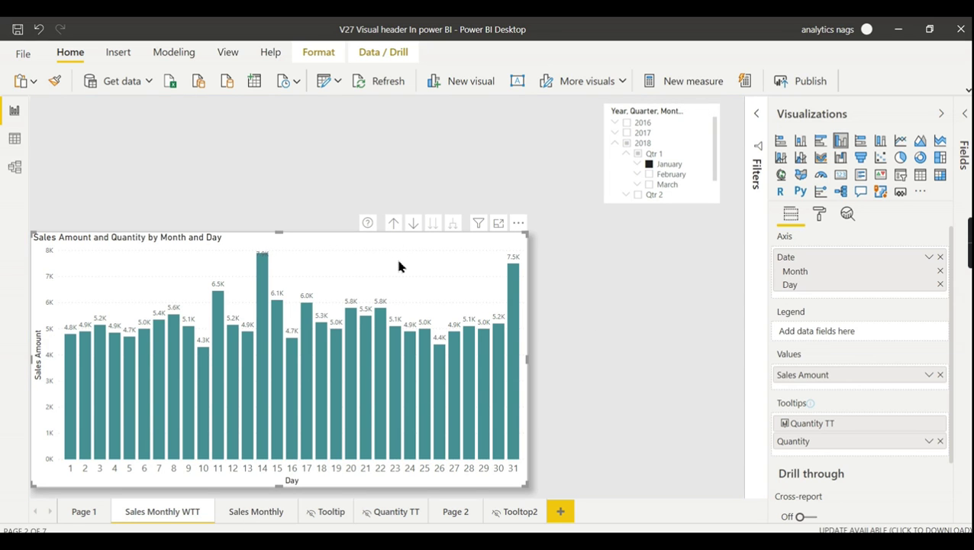
pyautogui.click(643, 113)
pyautogui.click(331, 252)
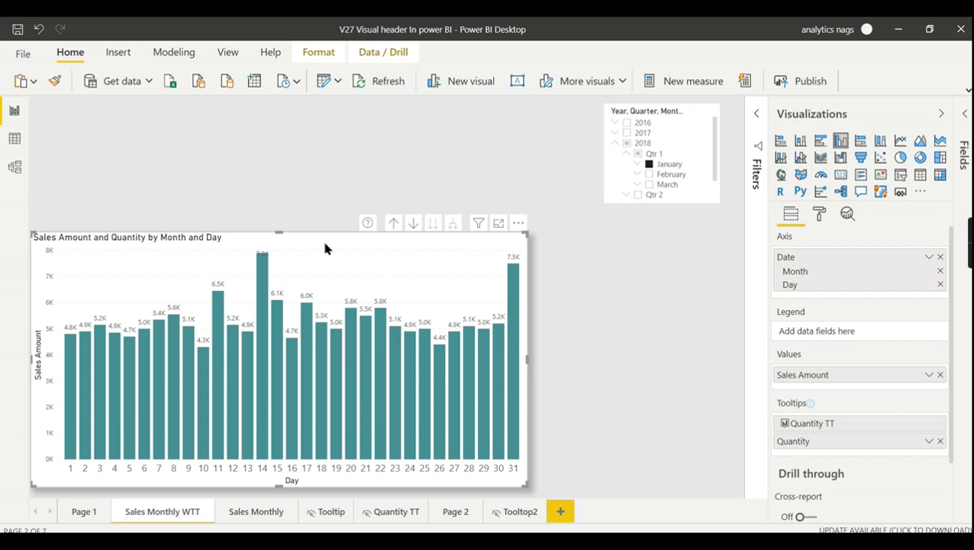
pyautogui.click(818, 216)
pyautogui.scroll(-3, 861, 426)
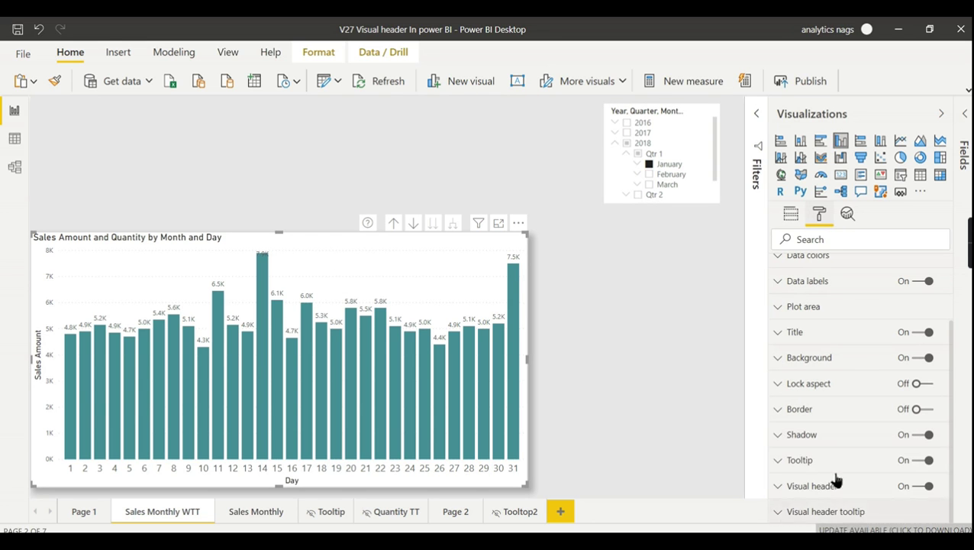
pyautogui.click(581, 261)
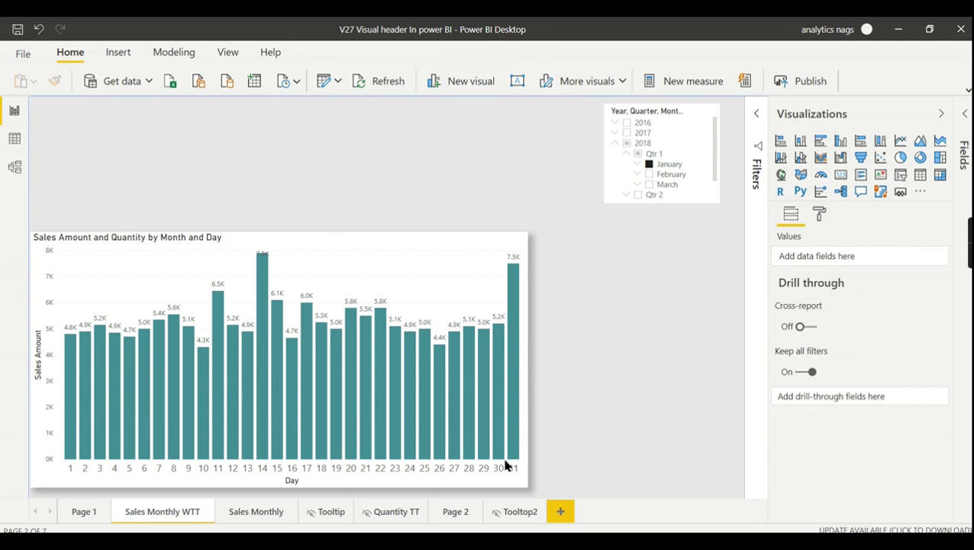
# Look through the Quantity TT page and its neighbours, and return to the Sales Monthly page with its column chart selected.
pyautogui.click(309, 516)
pyautogui.click(267, 516)
pyautogui.click(409, 519)
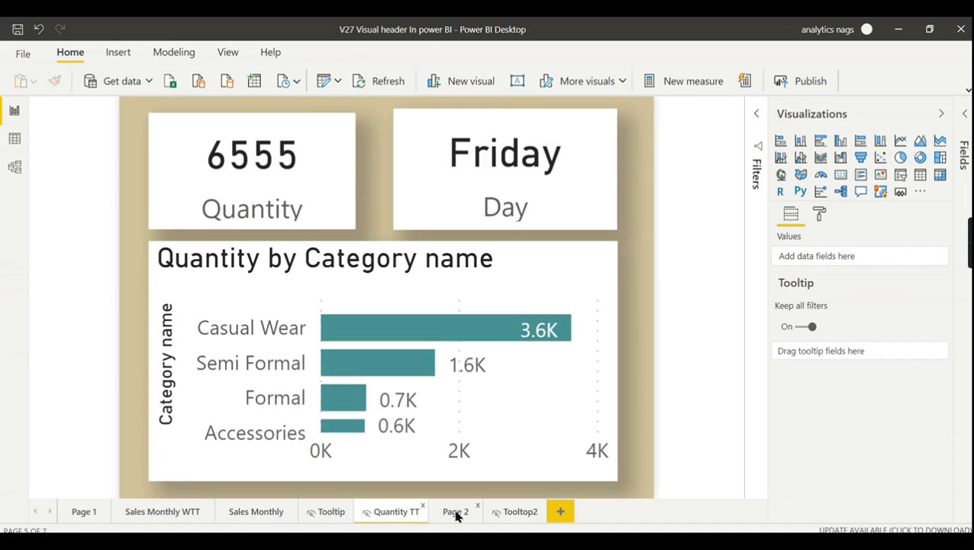
pyautogui.click(456, 516)
pyautogui.click(371, 517)
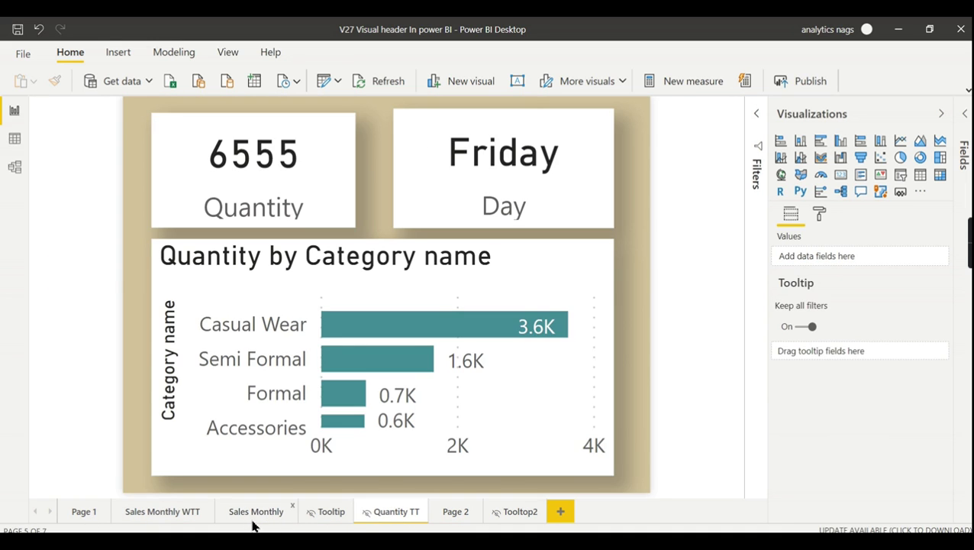
pyautogui.click(260, 513)
pyautogui.click(499, 240)
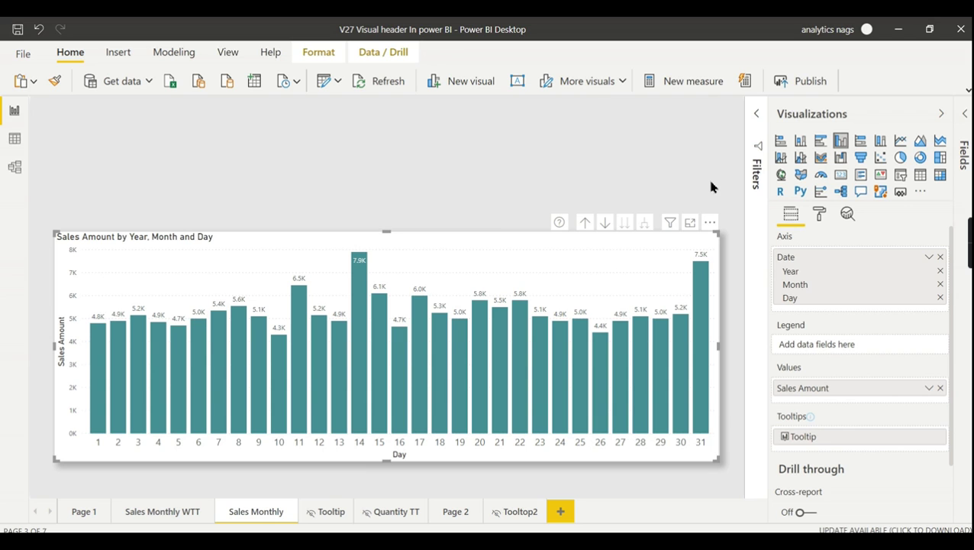
pyautogui.click(22, 55)
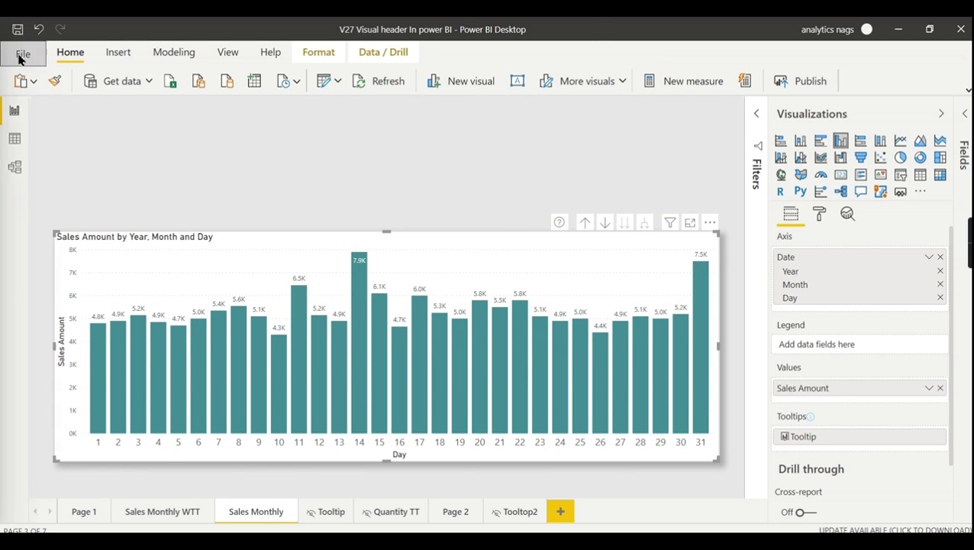
pyautogui.click(59, 281)
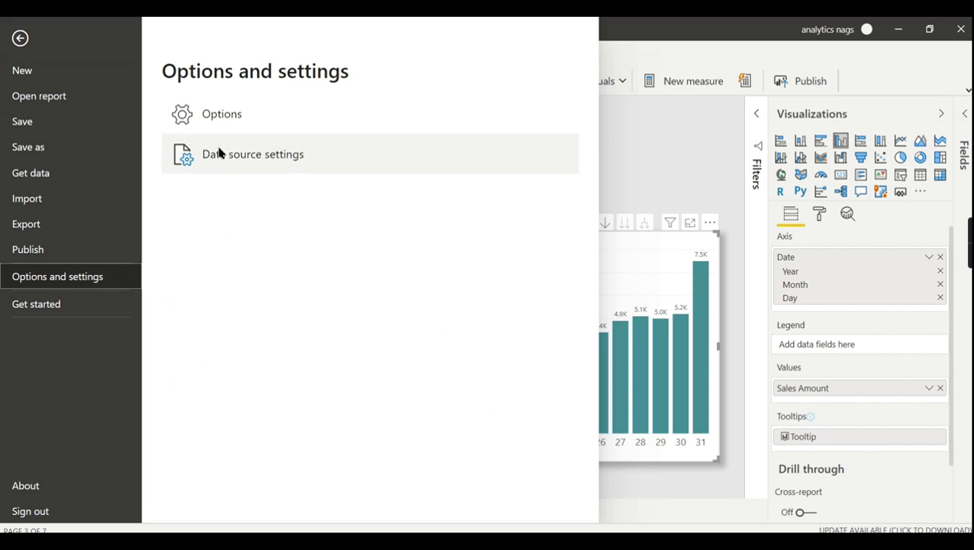
pyautogui.press('Escape')
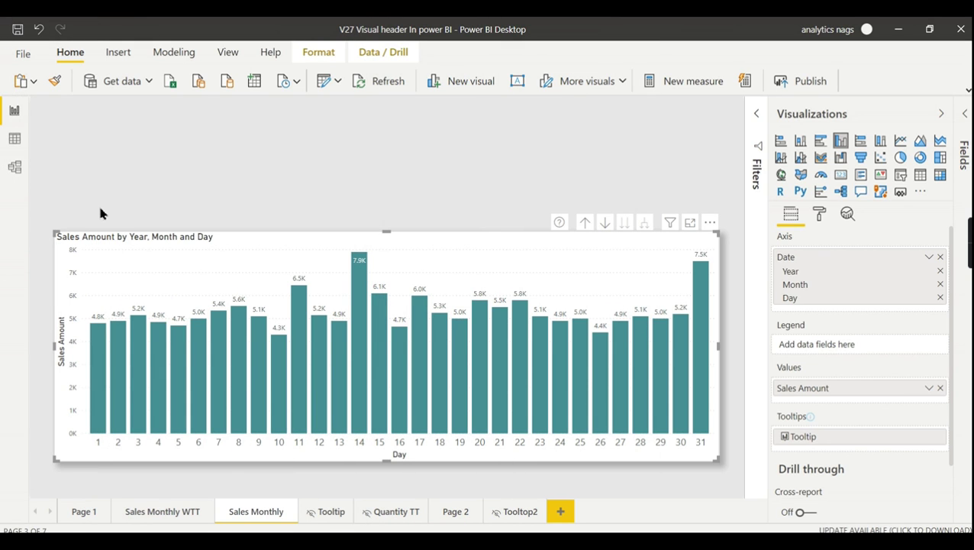
pyautogui.scroll(-2, 313, 428)
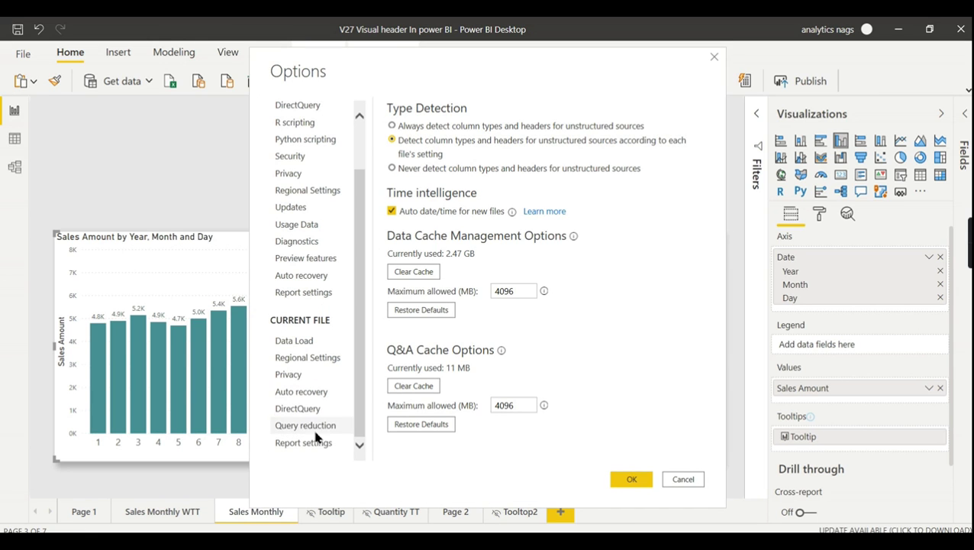
pyautogui.click(318, 443)
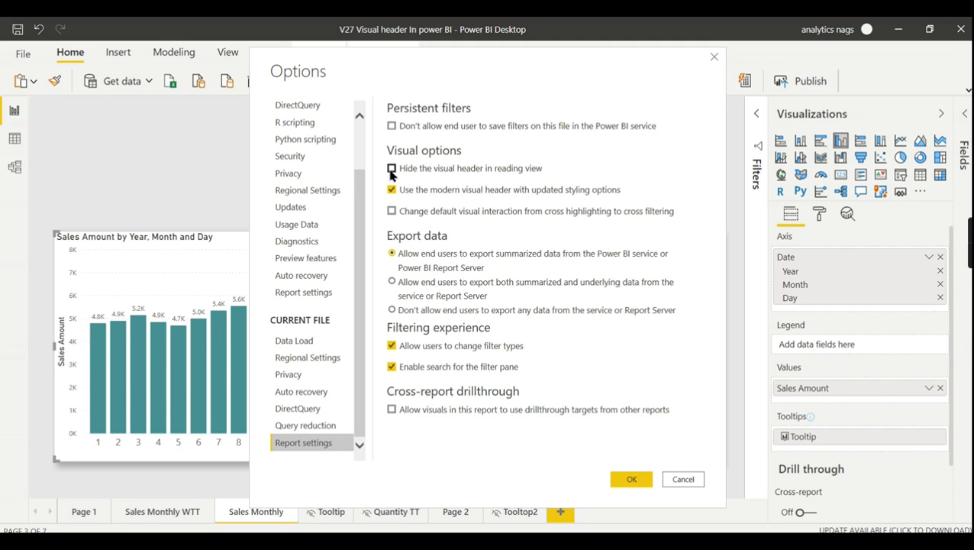
pyautogui.click(391, 169)
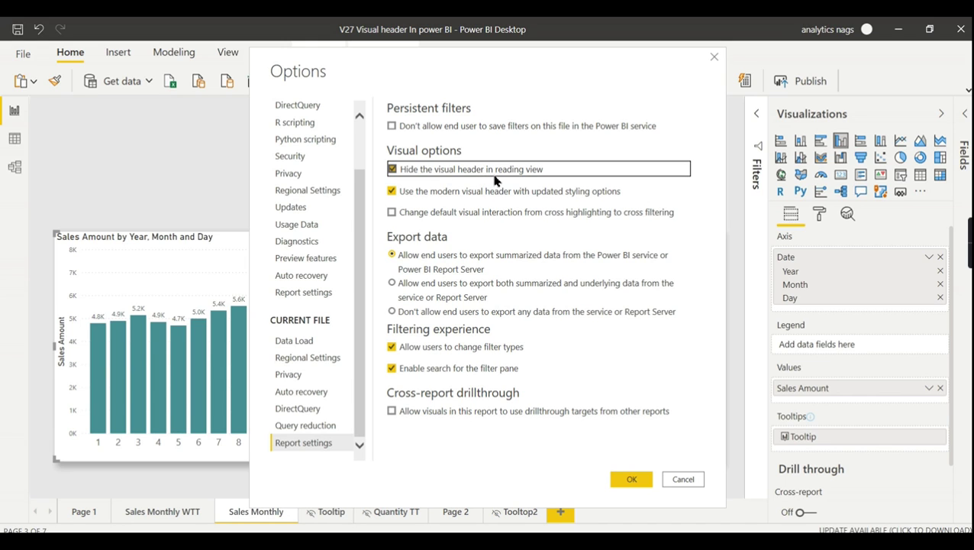
pyautogui.click(714, 58)
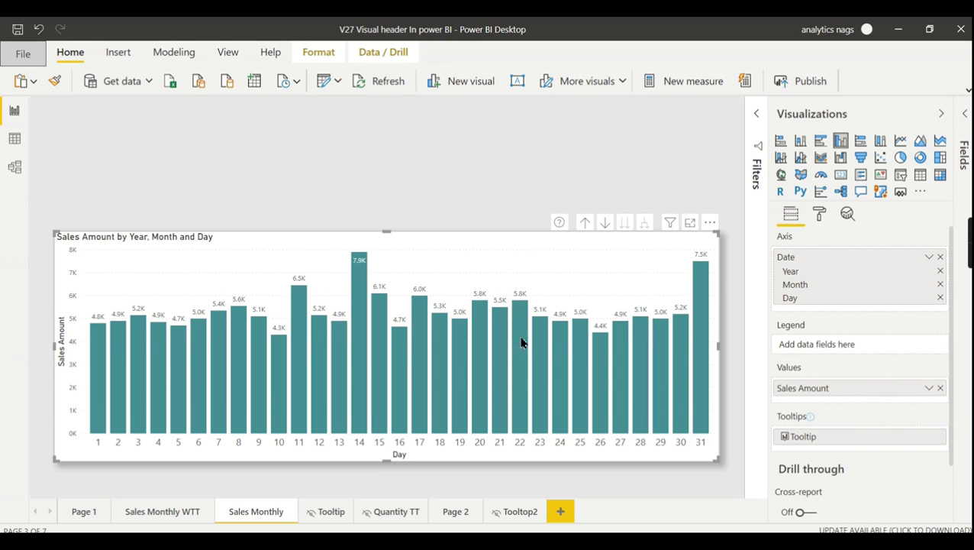
# Switch to the published report in the browser and check the visual headers on Sales Monthly, Sales Monthly WTT and Page 1.
pyautogui.moveTo(447, 542)
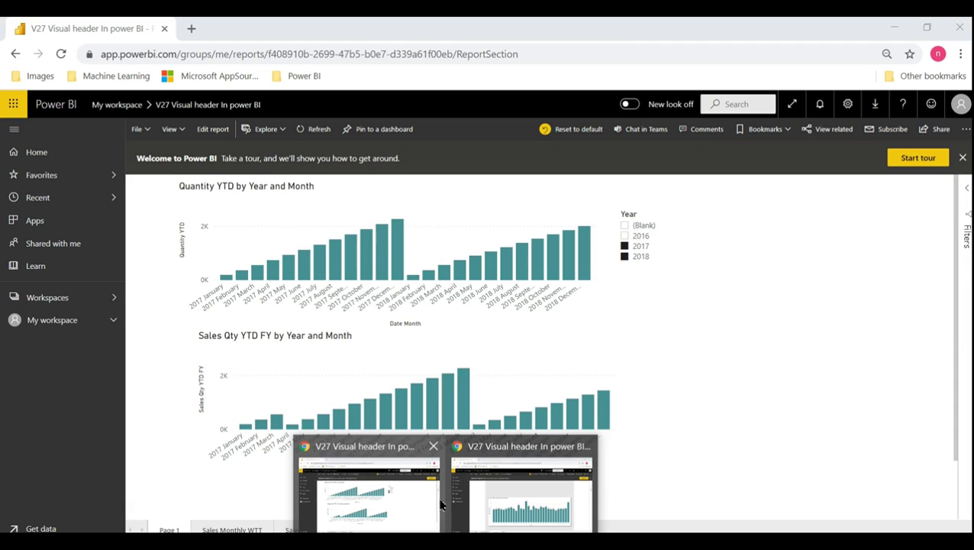
pyautogui.click(485, 473)
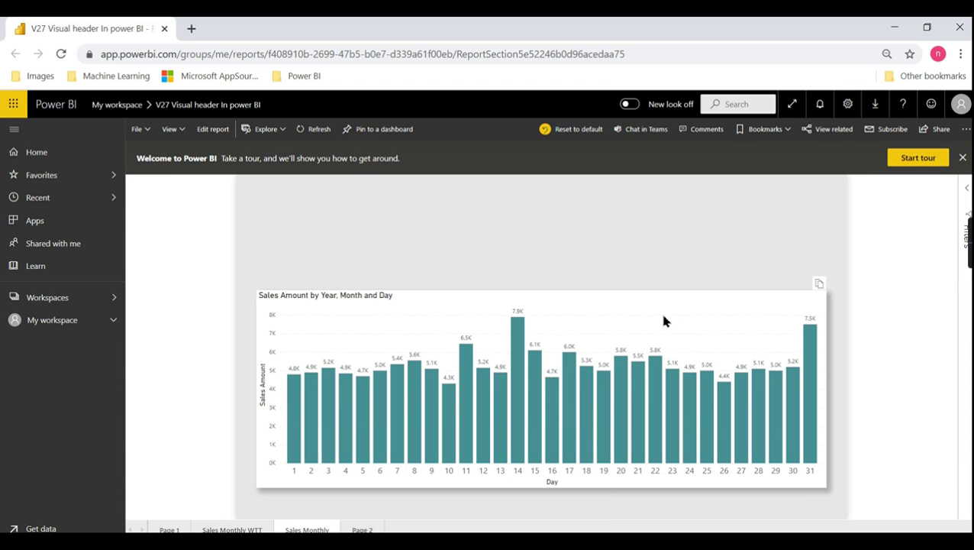
pyautogui.click(231, 529)
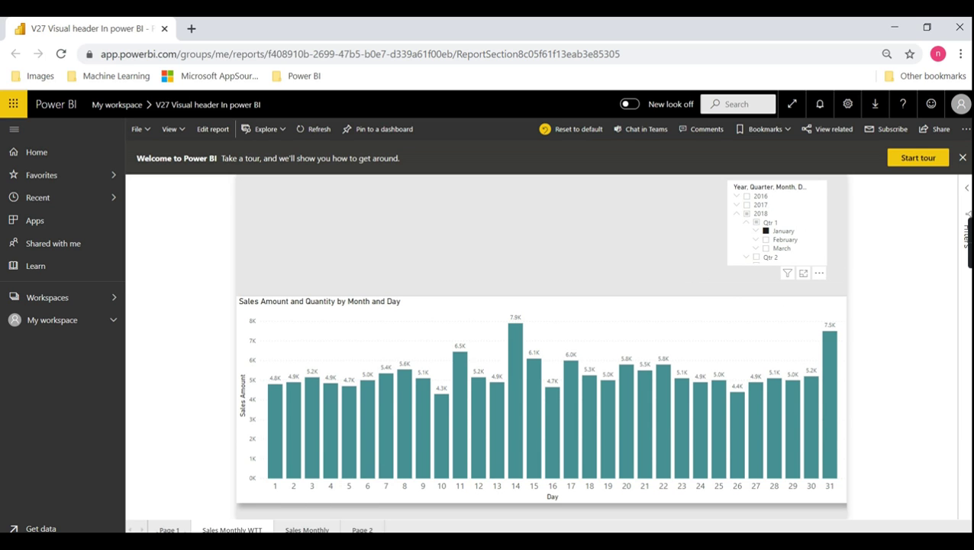
pyautogui.click(168, 529)
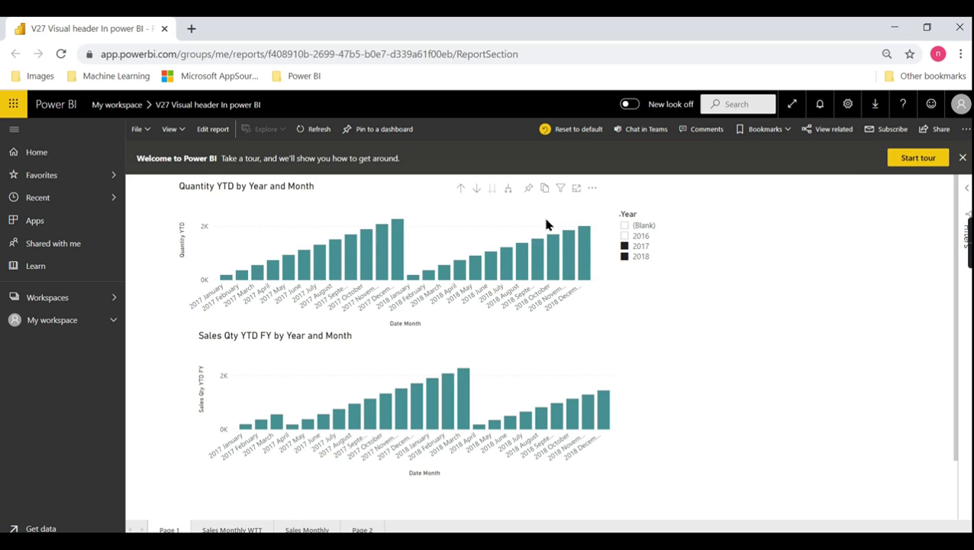
pyautogui.click(563, 337)
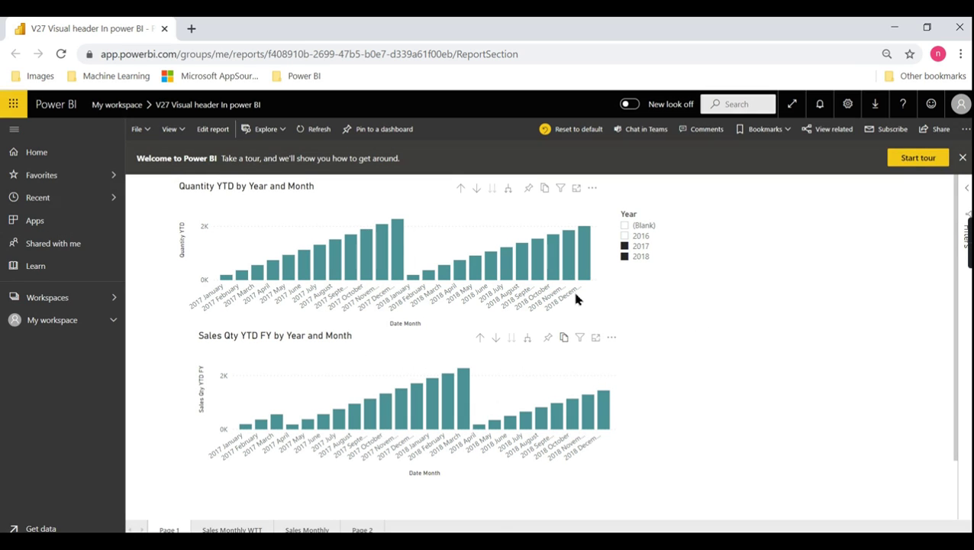
pyautogui.click(570, 295)
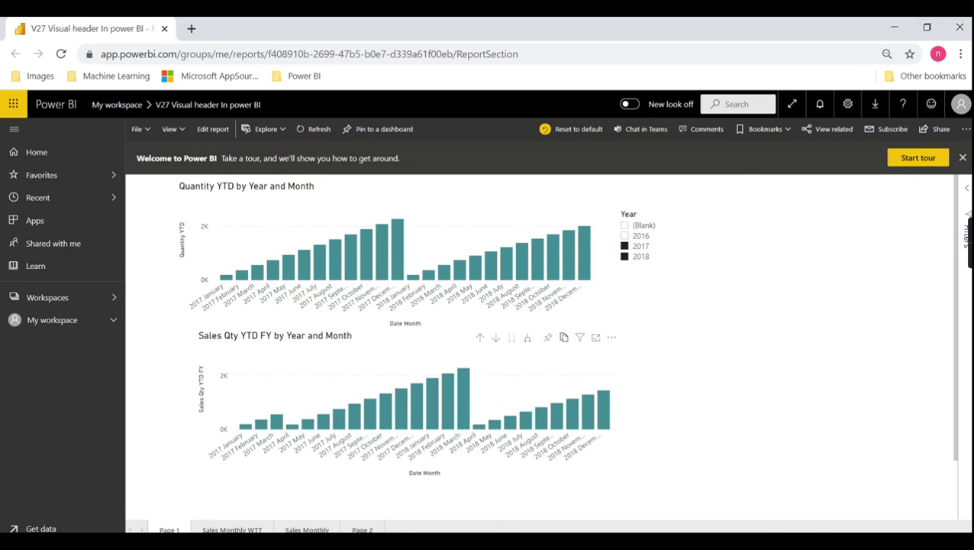
pyautogui.hotkey('alt', 'Tab')
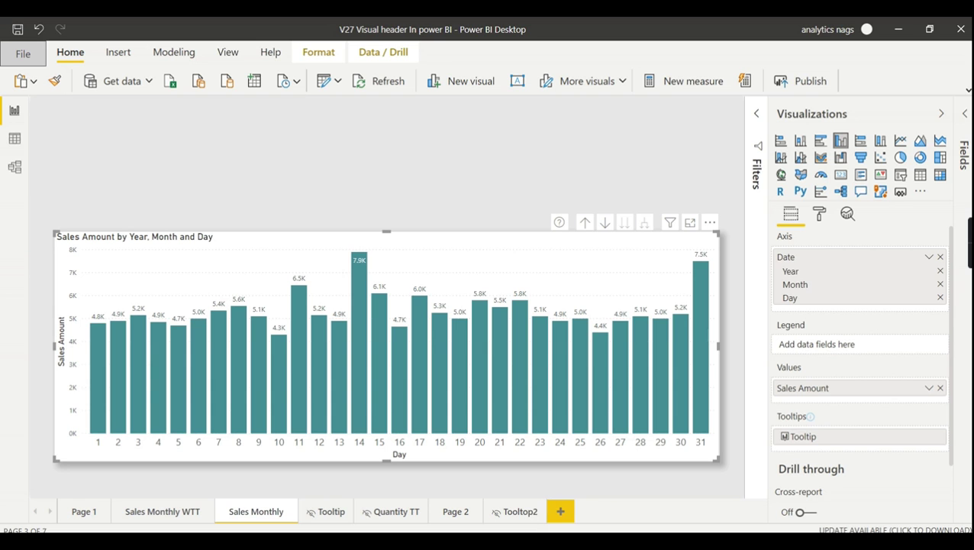
# In Power BI Desktop, enable "Hide the visual header in reading view" in the current file's report settings, and deselect the chart.
pyautogui.moveTo(529, 531)
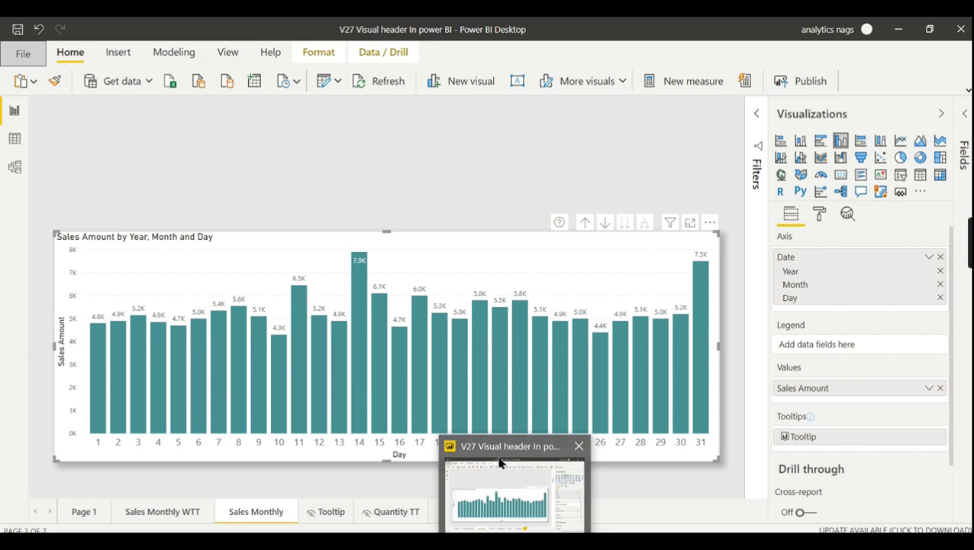
pyautogui.click(24, 53)
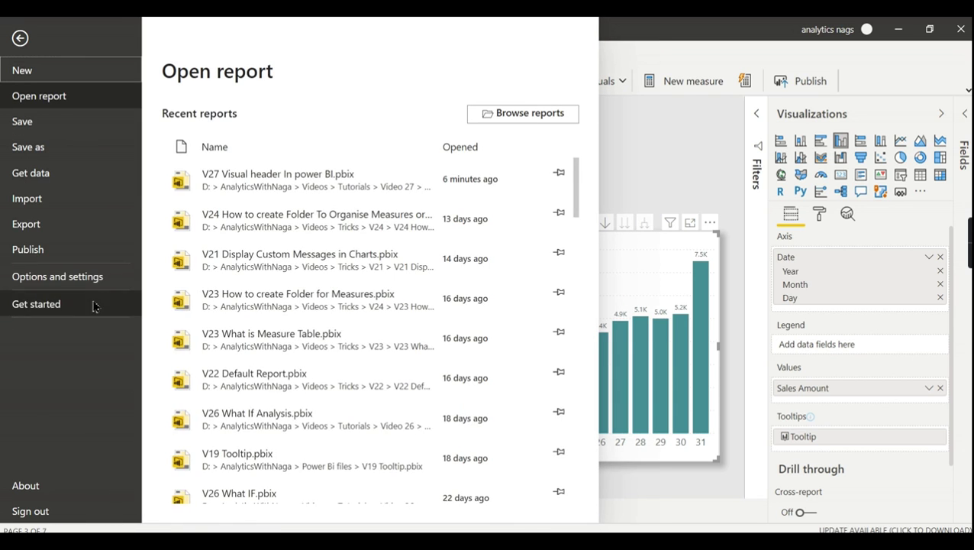
pyautogui.click(55, 284)
pyautogui.click(209, 114)
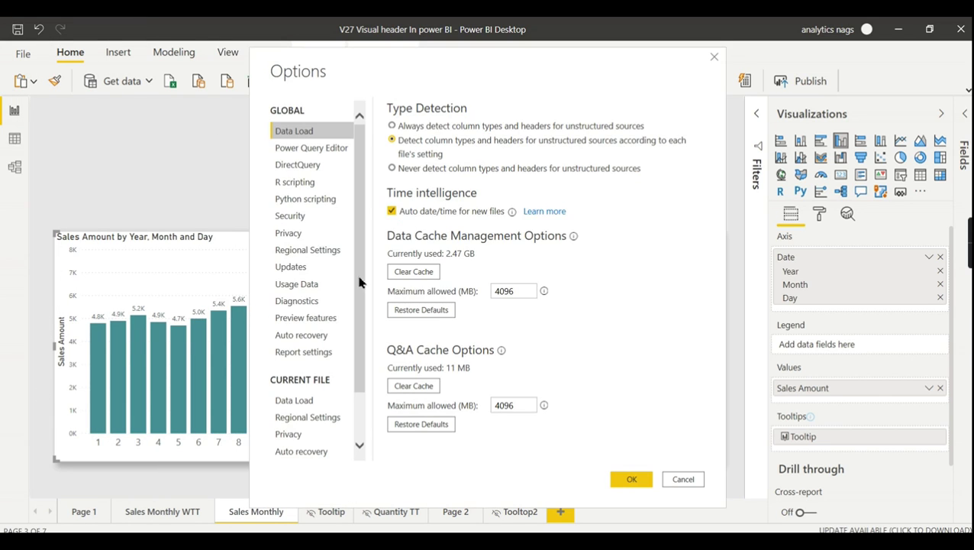
pyautogui.scroll(-2, 324, 432)
pyautogui.click(321, 442)
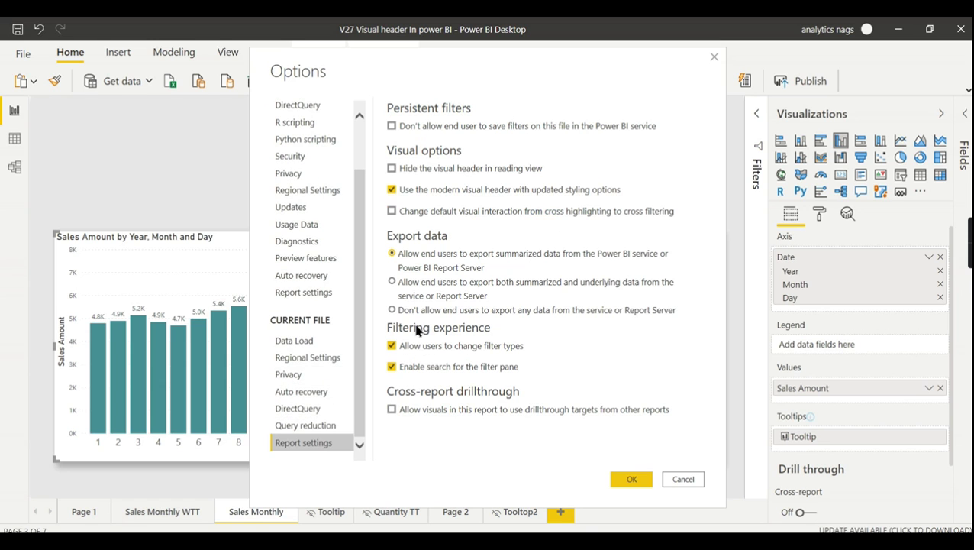
pyautogui.click(391, 169)
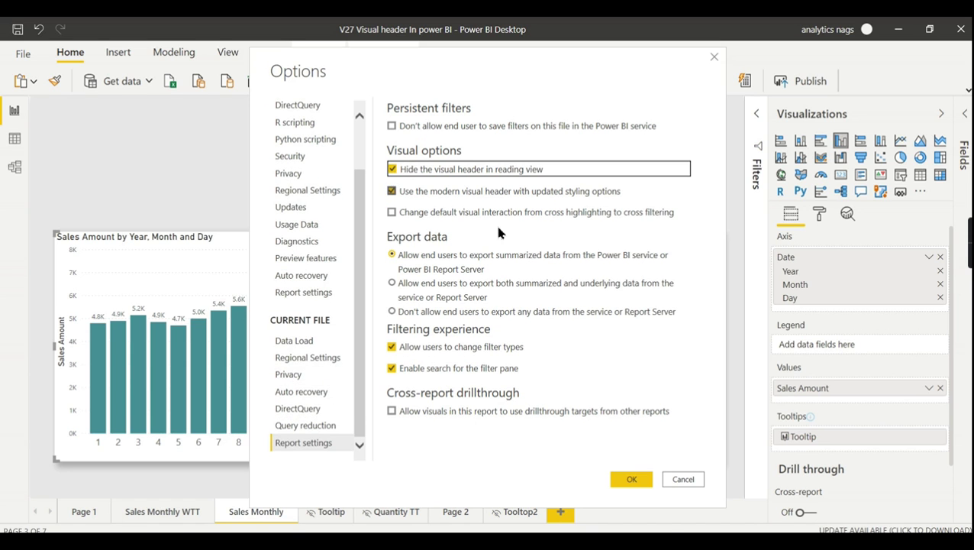
pyautogui.click(632, 479)
pyautogui.click(439, 113)
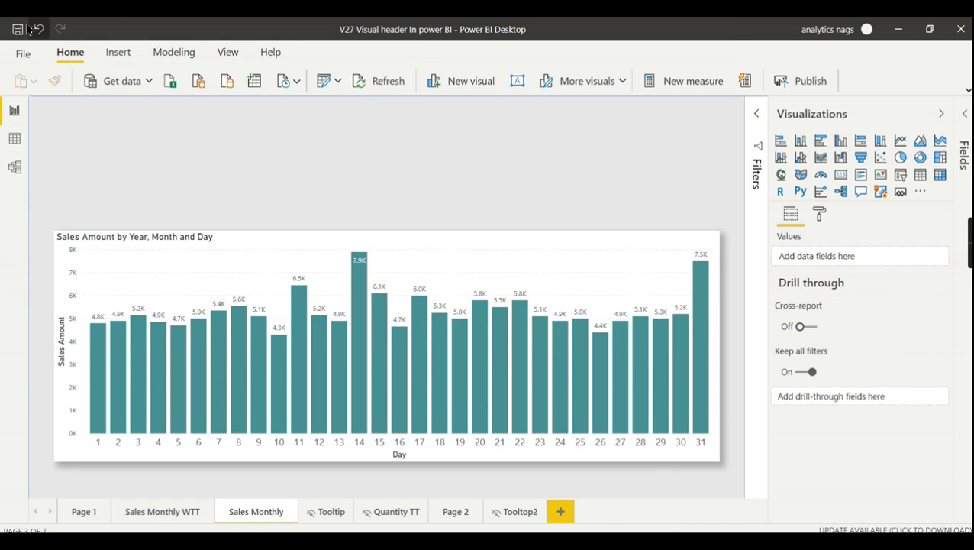
# Publish the report to My workspace in the Power BI service, and close the publishing dialog.
pyautogui.click(785, 84)
pyautogui.click(555, 307)
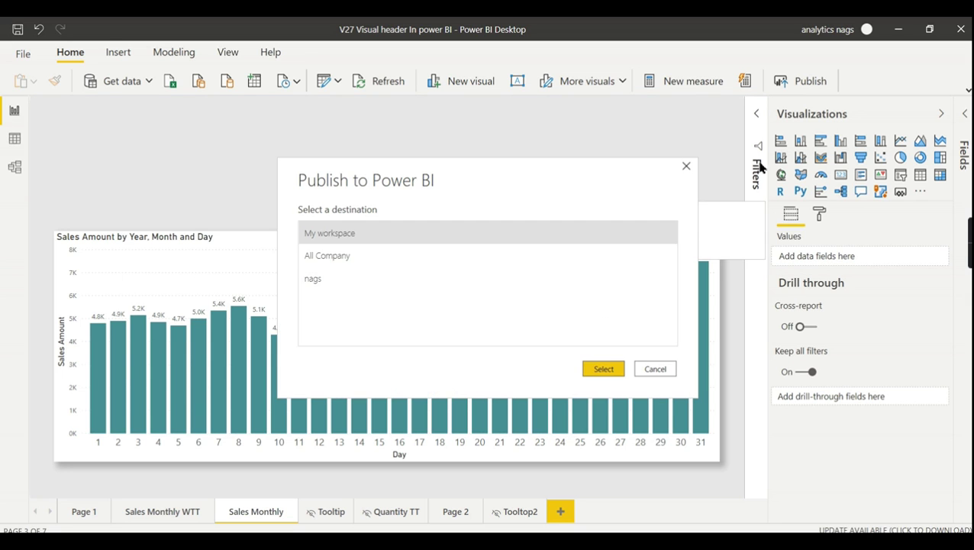
pyautogui.click(598, 371)
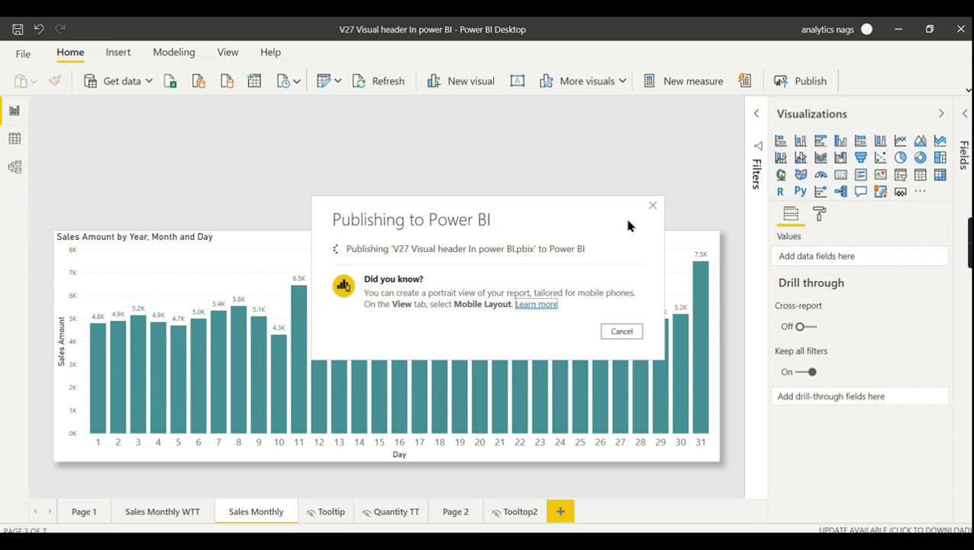
pyautogui.click(571, 367)
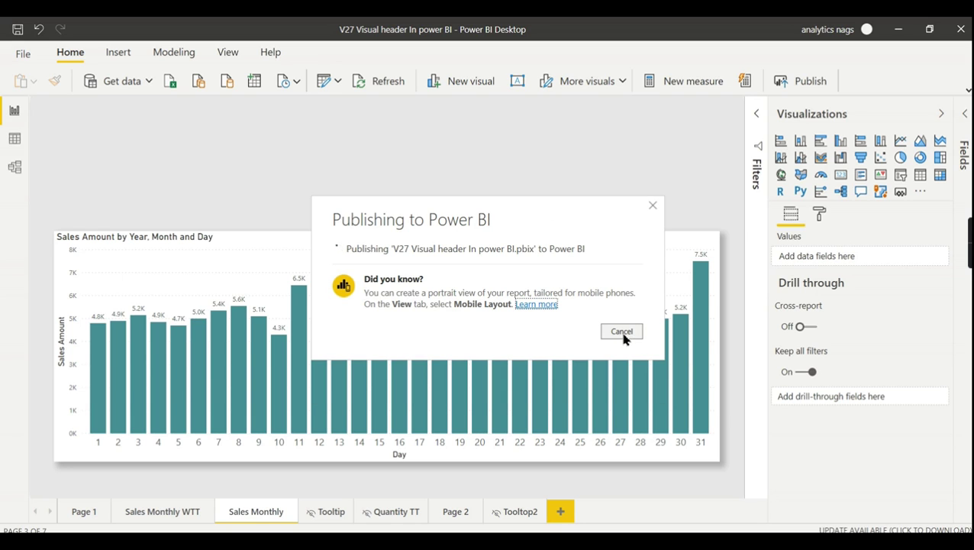
pyautogui.click(628, 381)
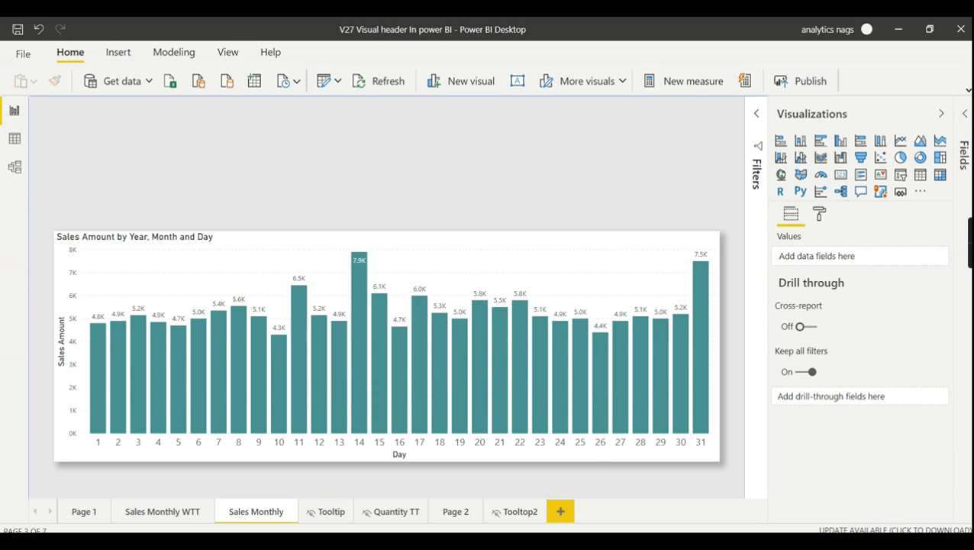
# Switch to the published report in the browser, open Sales Monthly WTT and reload it to check the chart's visual header.
pyautogui.moveTo(446, 542)
pyautogui.click(513, 467)
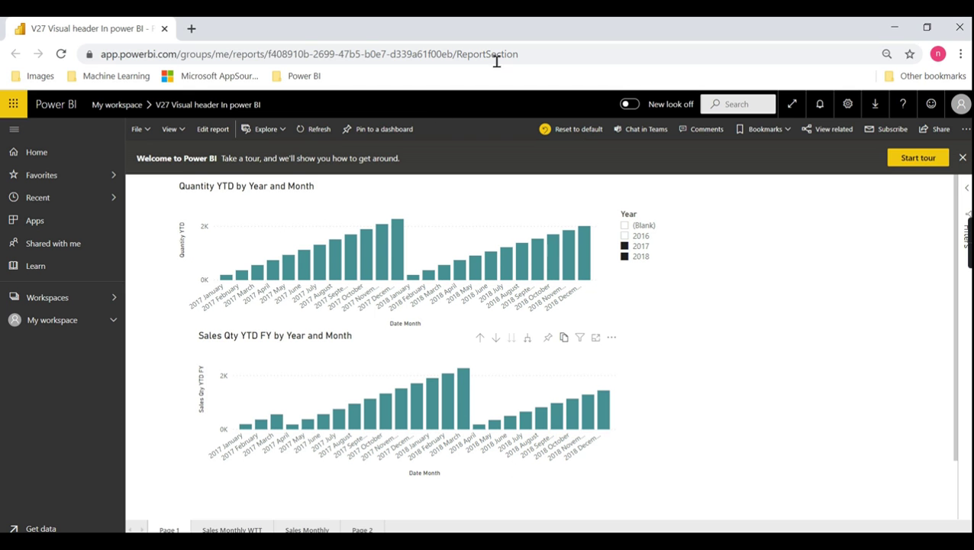
pyautogui.click(550, 55)
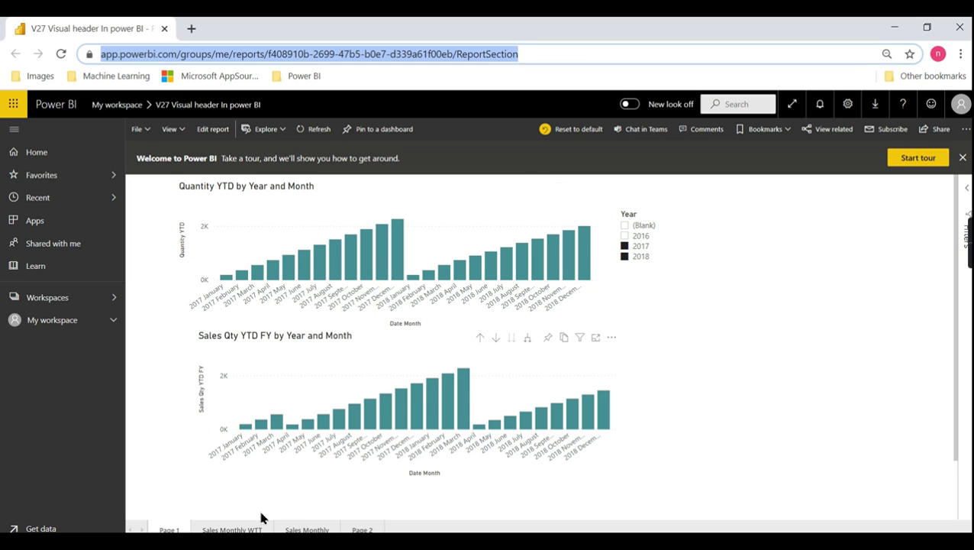
pyautogui.click(242, 528)
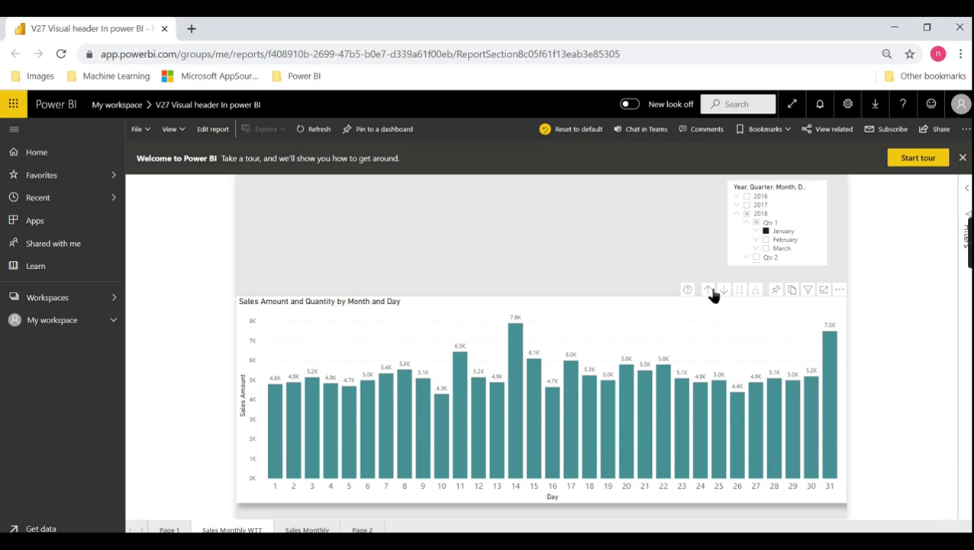
pyautogui.click(413, 59)
pyautogui.press('Return')
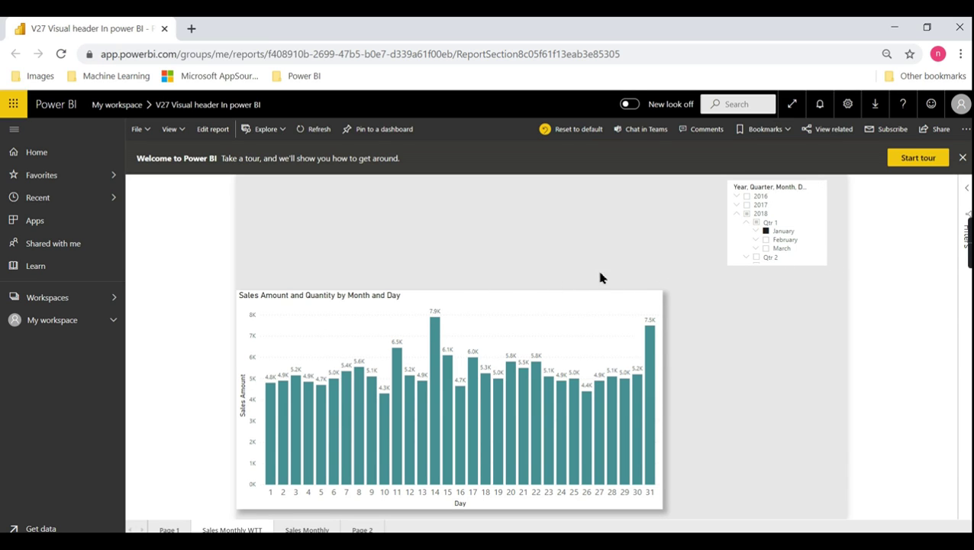
# Check the published report's Page 1 charts for visual headers, selecting and deselecting the 2017 December column, and open Sales Monthly.
pyautogui.click(176, 527)
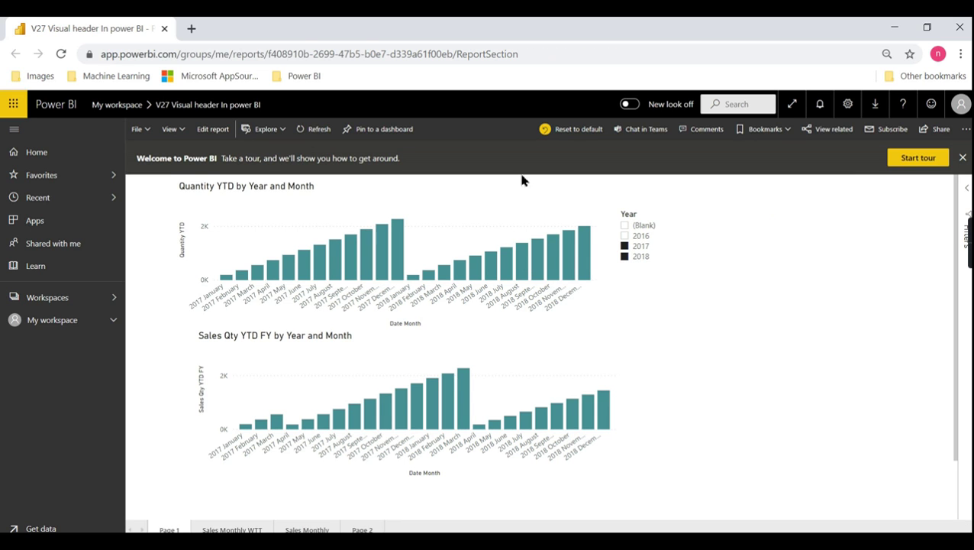
pyautogui.click(365, 263)
pyautogui.click(473, 353)
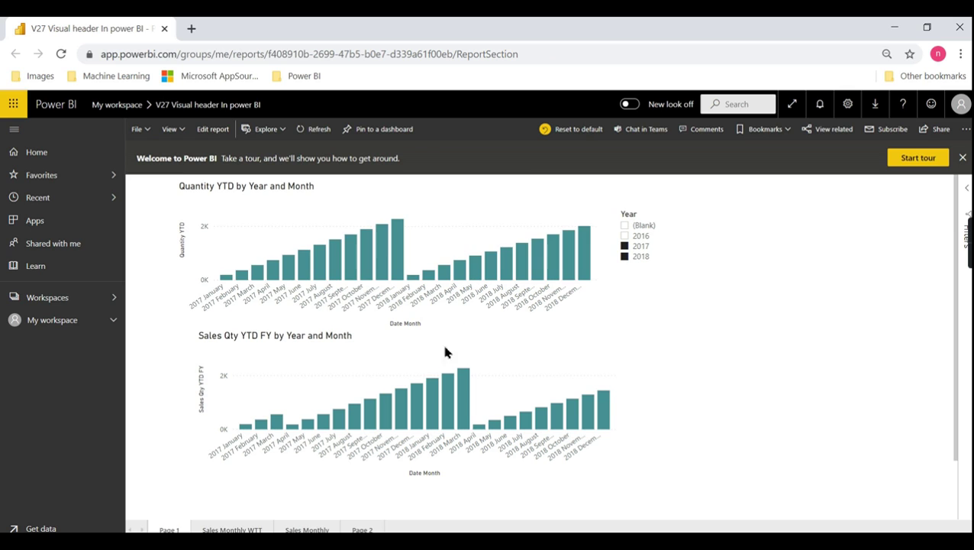
pyautogui.click(387, 254)
pyautogui.click(397, 253)
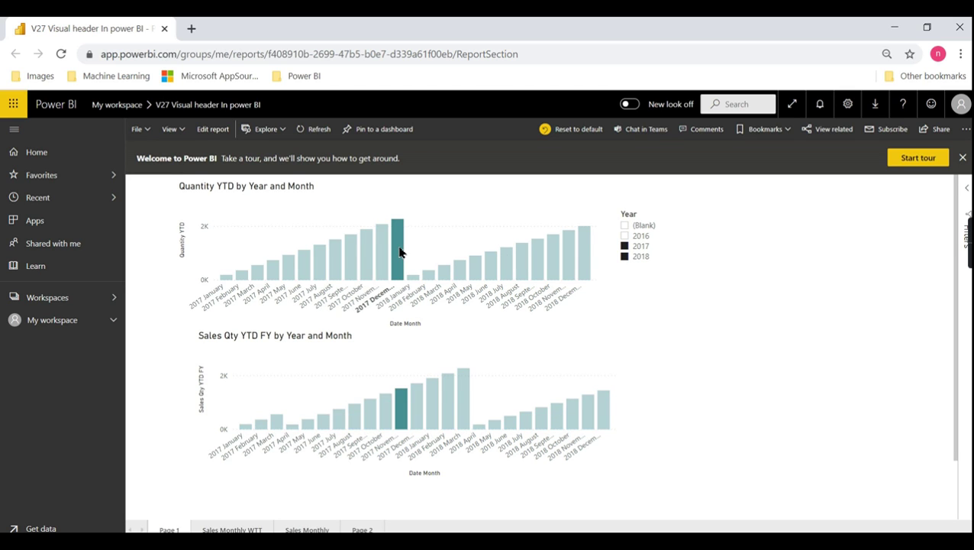
pyautogui.click(401, 252)
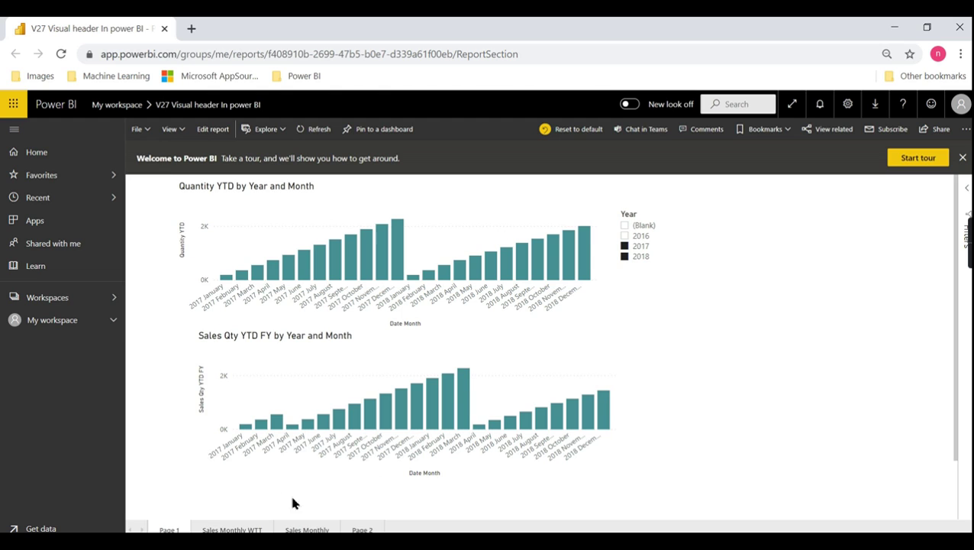
pyautogui.click(298, 528)
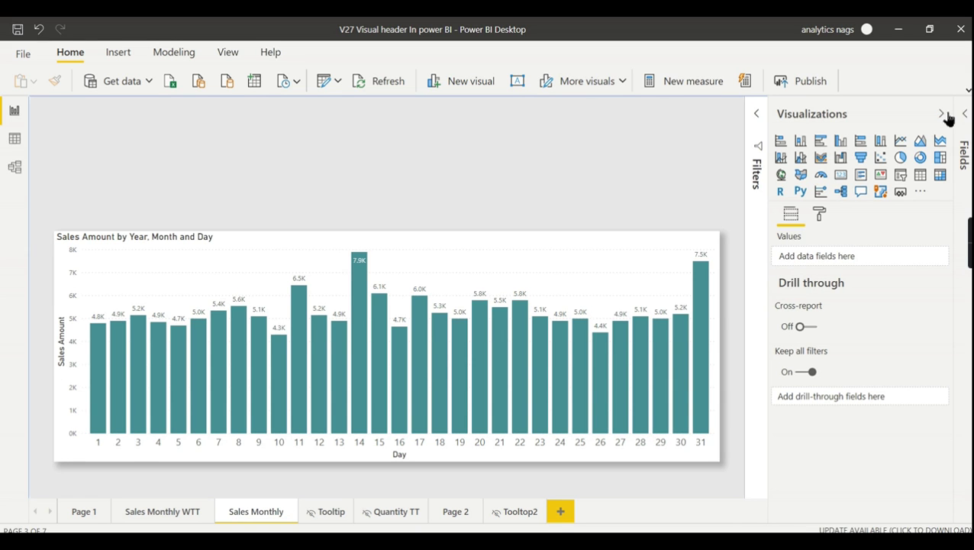
# Switch to Power BI Desktop and collapse the Visualizations pane beside the Sales Monthly page.
pyautogui.click(945, 114)
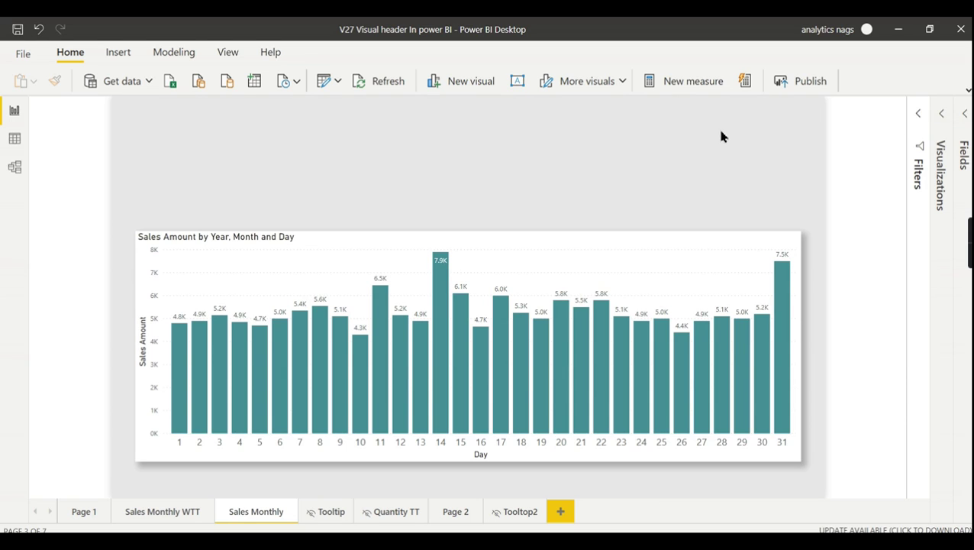